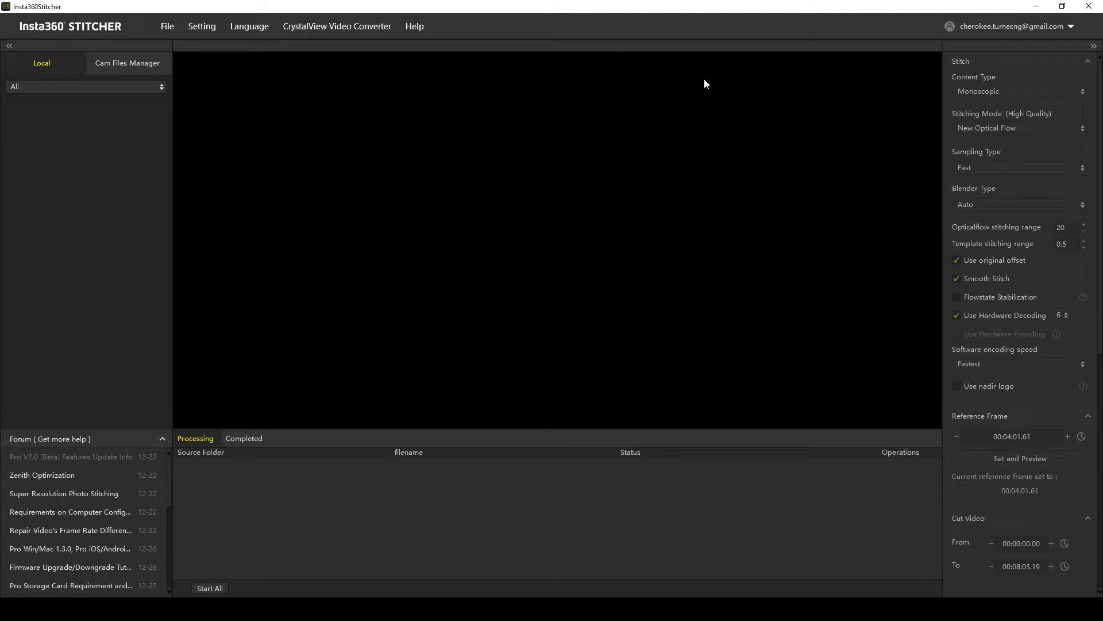
Open the File menu to find the footage import options
{"action": "left_click", "coordinate": [167, 27]}
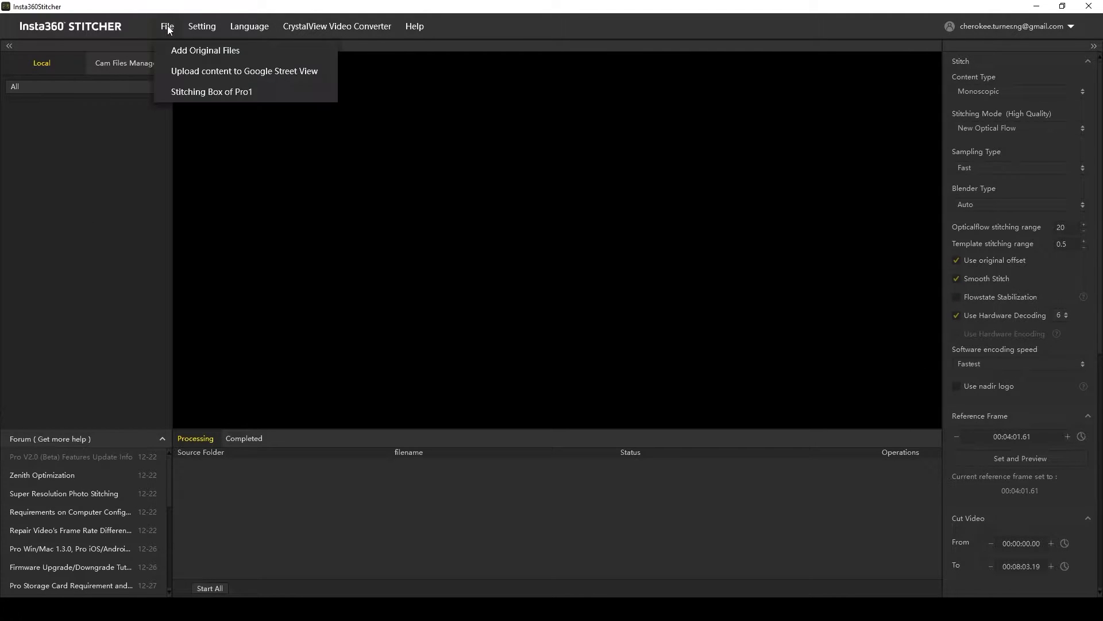
{"action": "mouse_move", "coordinate": [202, 26]}
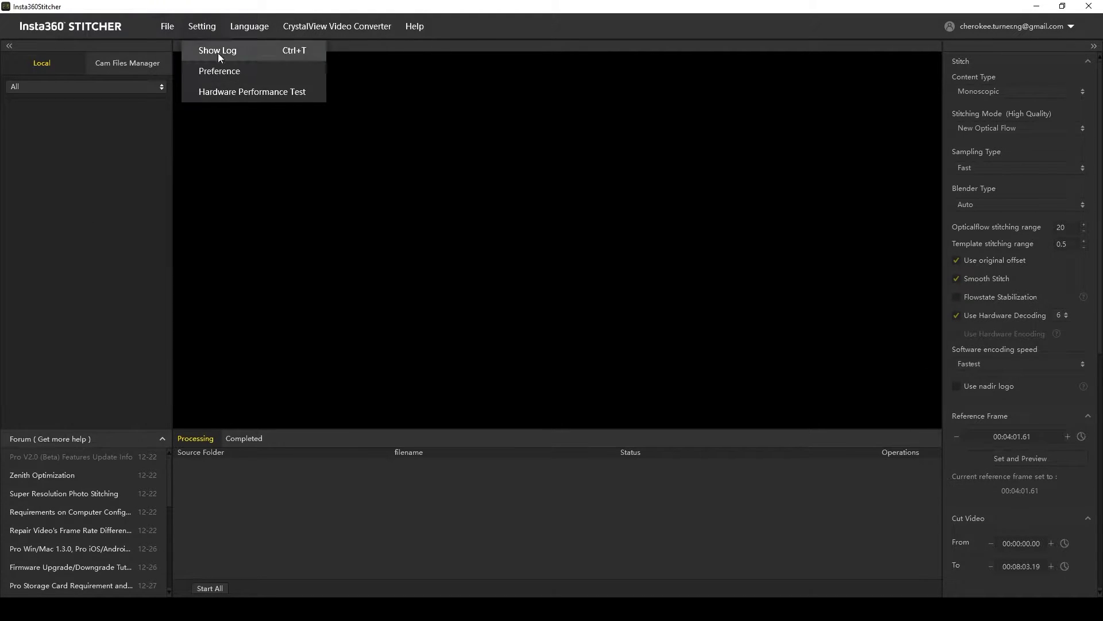
{"action": "left_click", "coordinate": [227, 94]}
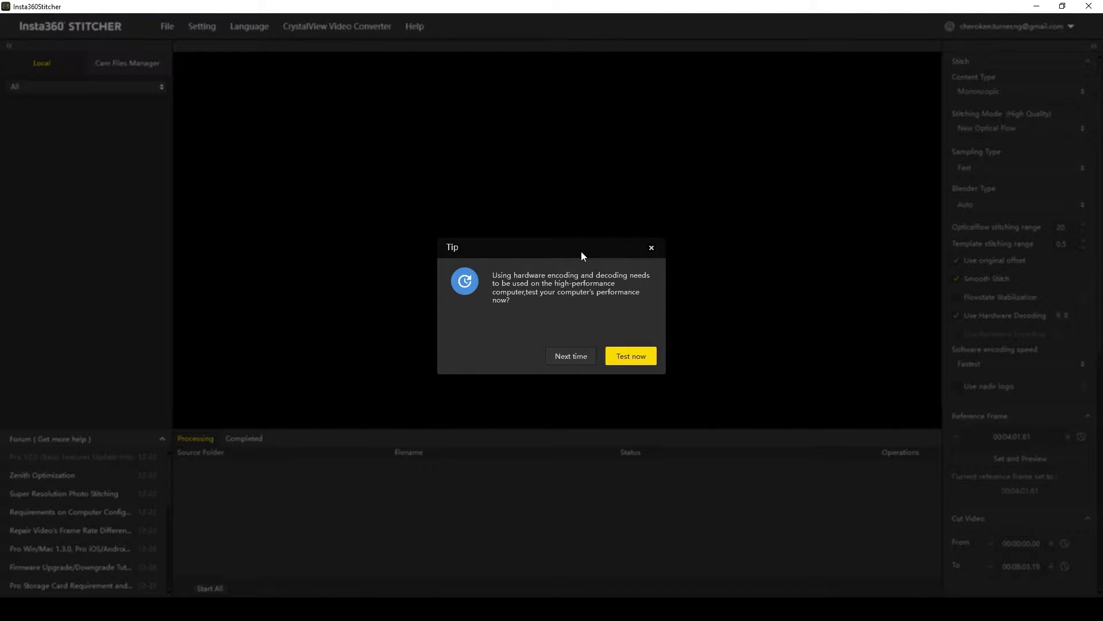
{"action": "left_click_drag", "start_coordinate": [572, 247], "coordinate": [510, 269]}
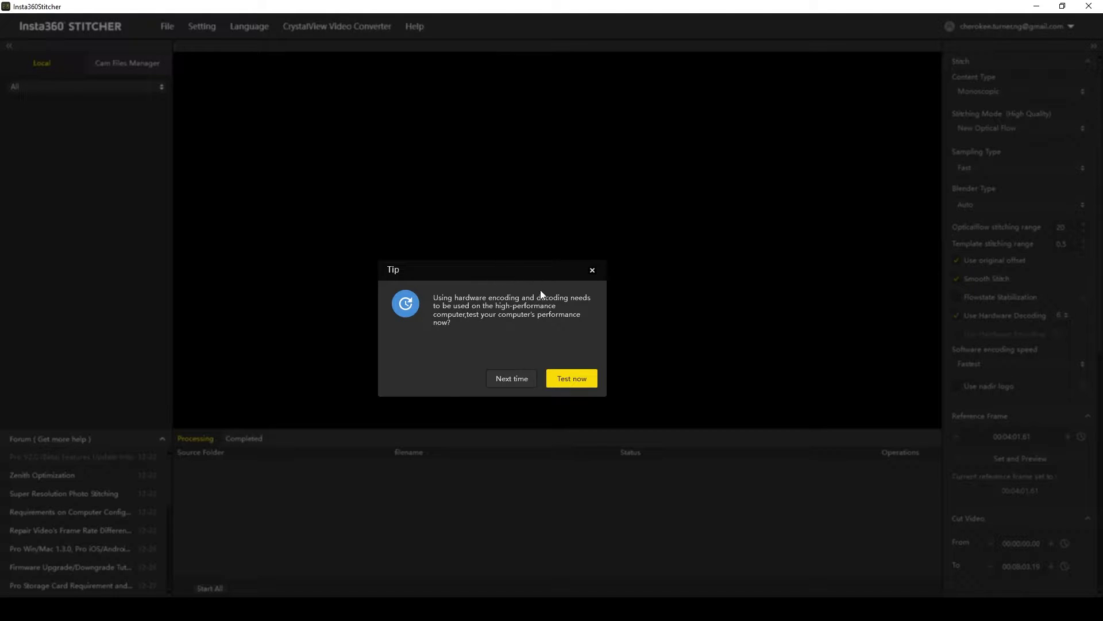
{"action": "mouse_move", "coordinate": [480, 258]}
{"action": "left_mouse_down"}
{"action": "mouse_move", "coordinate": [600, 175]}
{"action": "mouse_move", "coordinate": [489, 201]}
{"action": "left_mouse_up"}
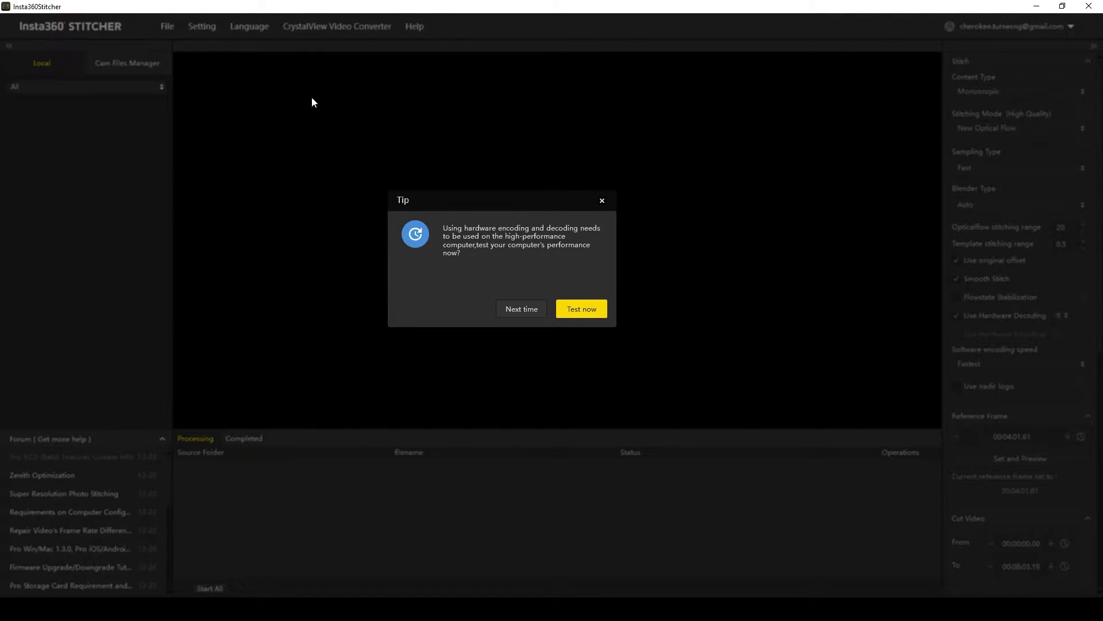
{"action": "key", "text": "Escape"}
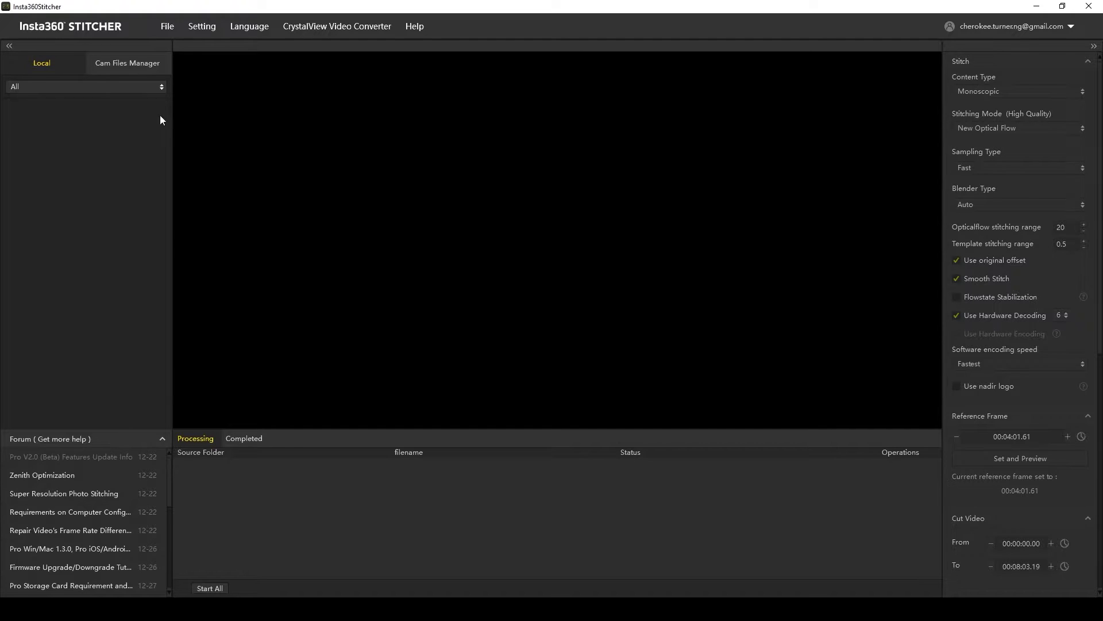
{"action": "left_click", "coordinate": [131, 63]}
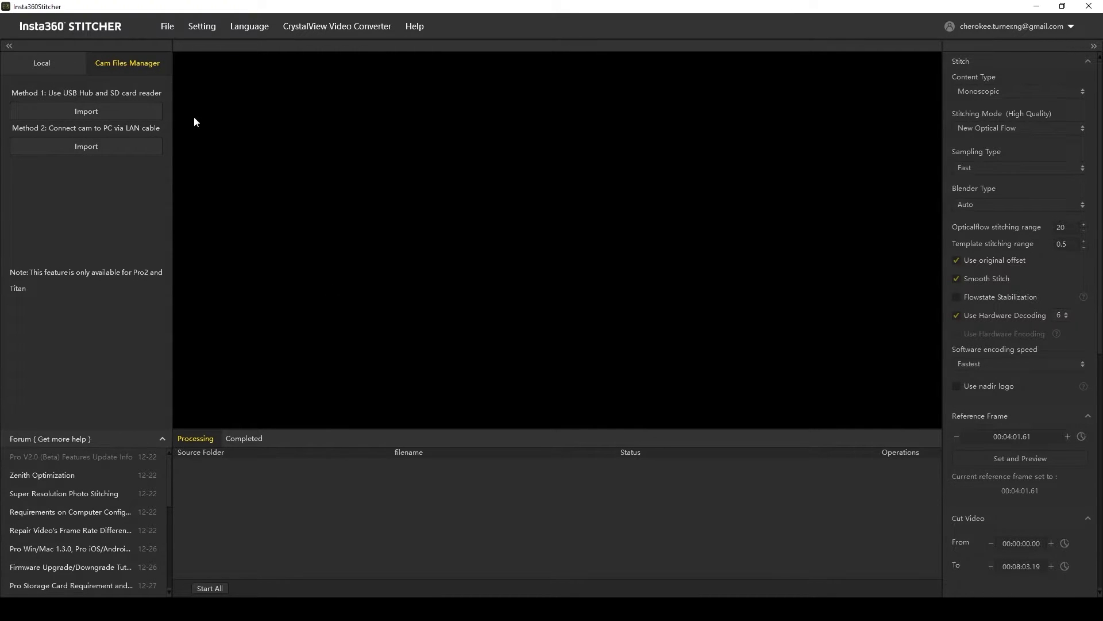
{"action": "left_click", "coordinate": [51, 62]}
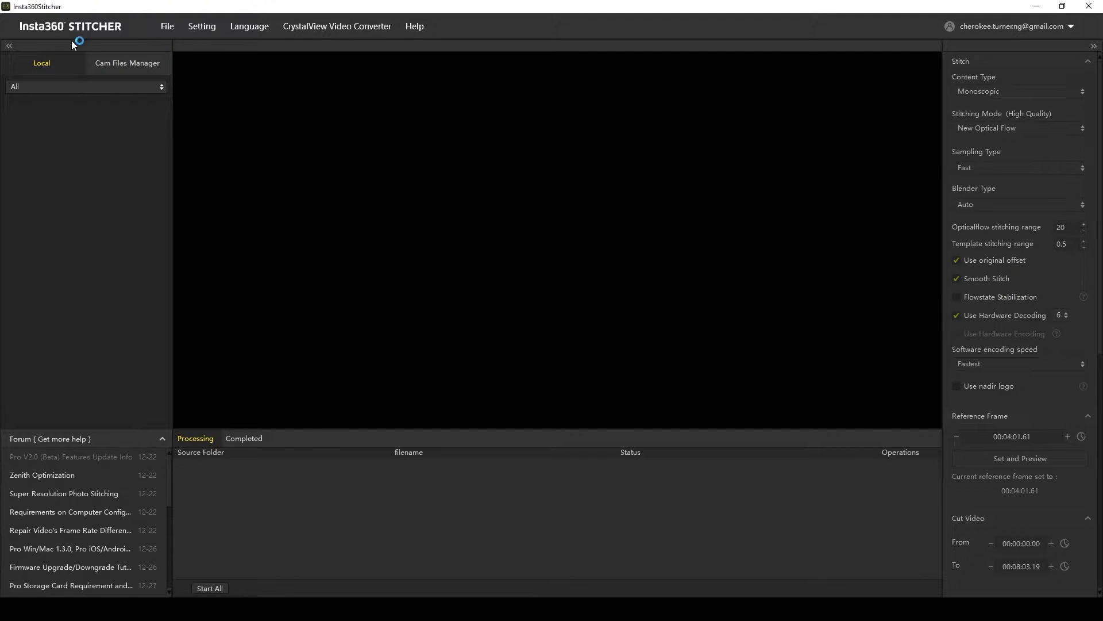
Add the Pro 2 original files so VID_20200918_111805 and VID_20200918_112717 load
{"action": "left_click", "coordinate": [171, 27]}
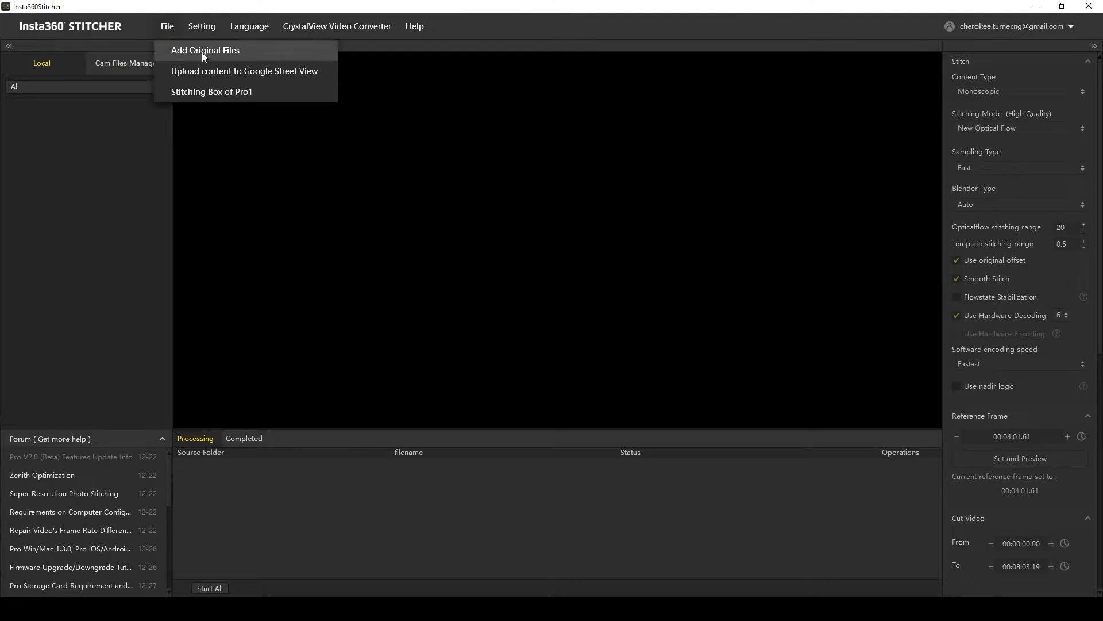
{"action": "left_click", "coordinate": [212, 49]}
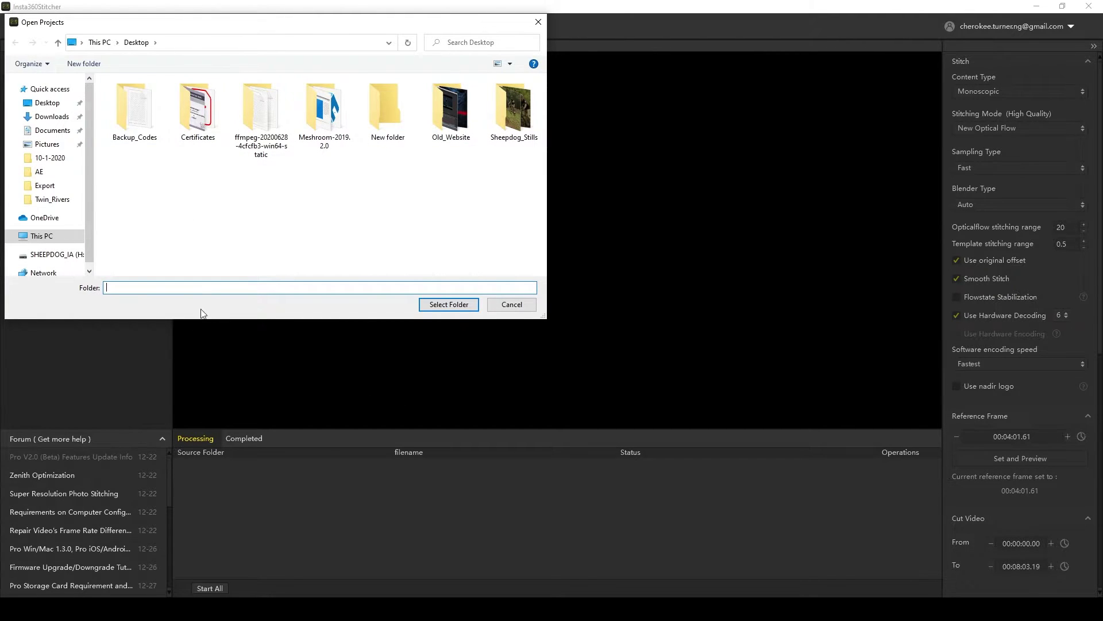
{"action": "left_click", "coordinate": [512, 306]}
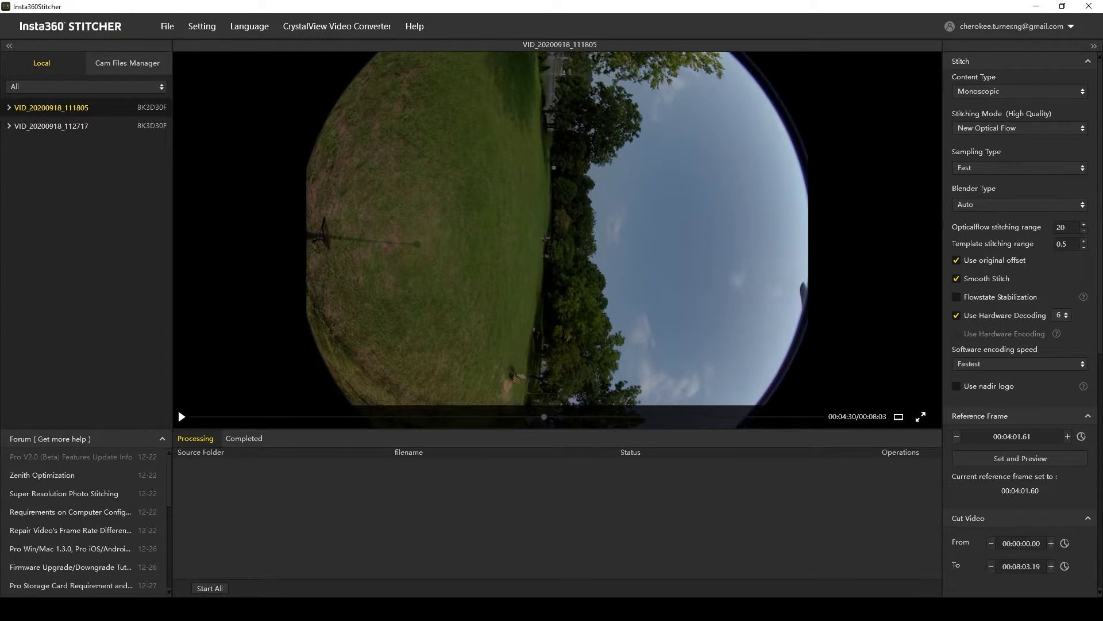
Expand VID_20200918_111805 and preview its low-res lens clips origin_1, 5, 3, 2 and 6_lrv
{"action": "left_click", "coordinate": [13, 114]}
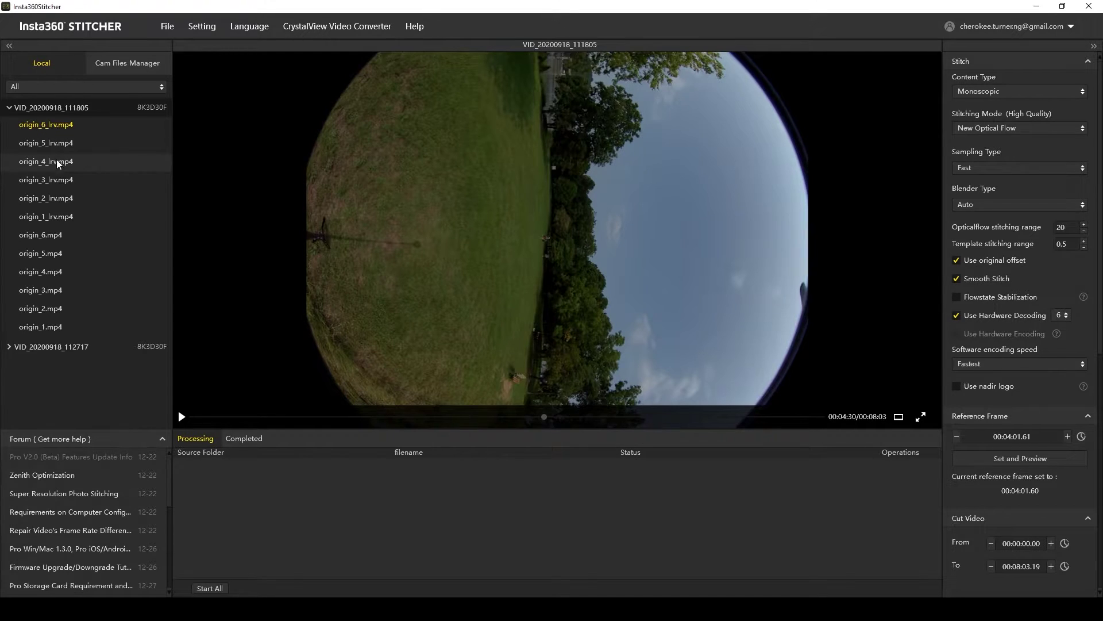
{"action": "left_click", "coordinate": [61, 217]}
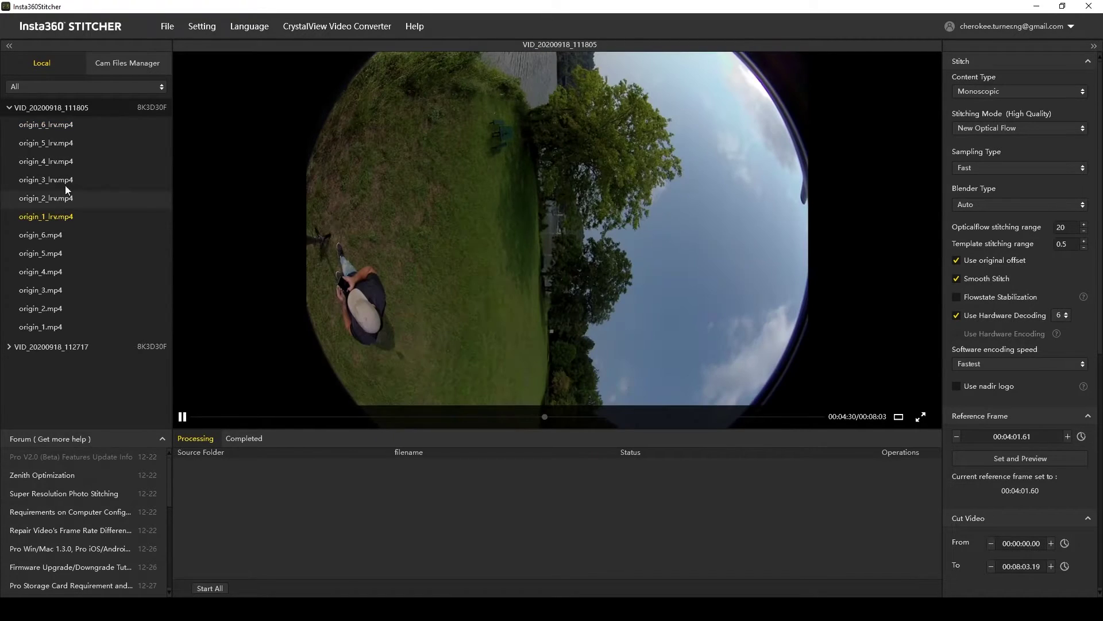
{"action": "left_click", "coordinate": [61, 136]}
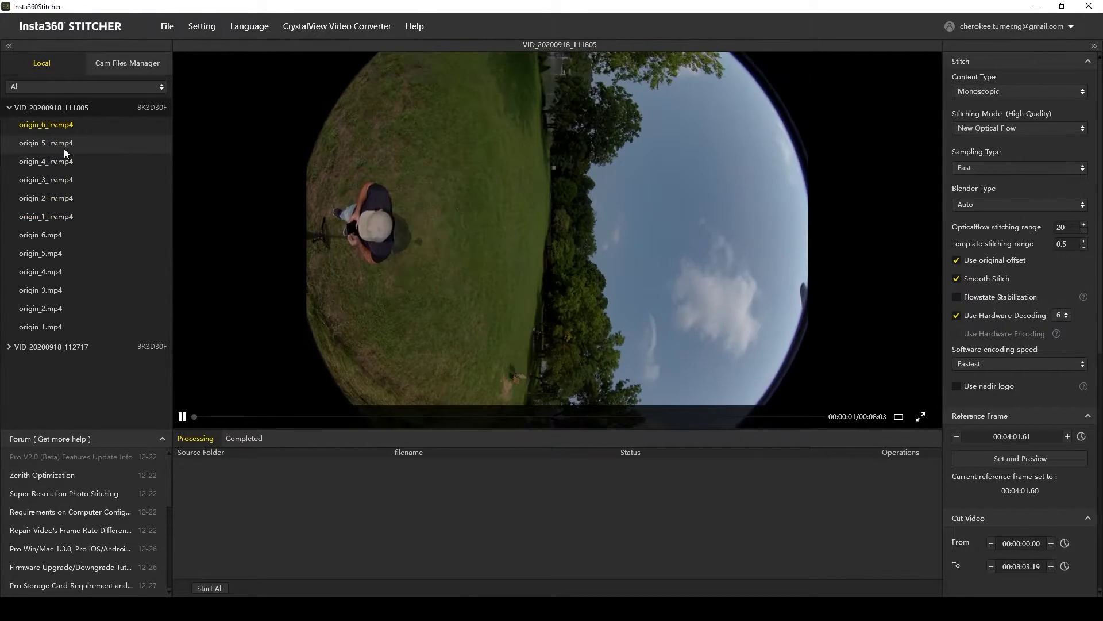
{"action": "left_click", "coordinate": [67, 165]}
{"action": "left_click", "coordinate": [68, 183]}
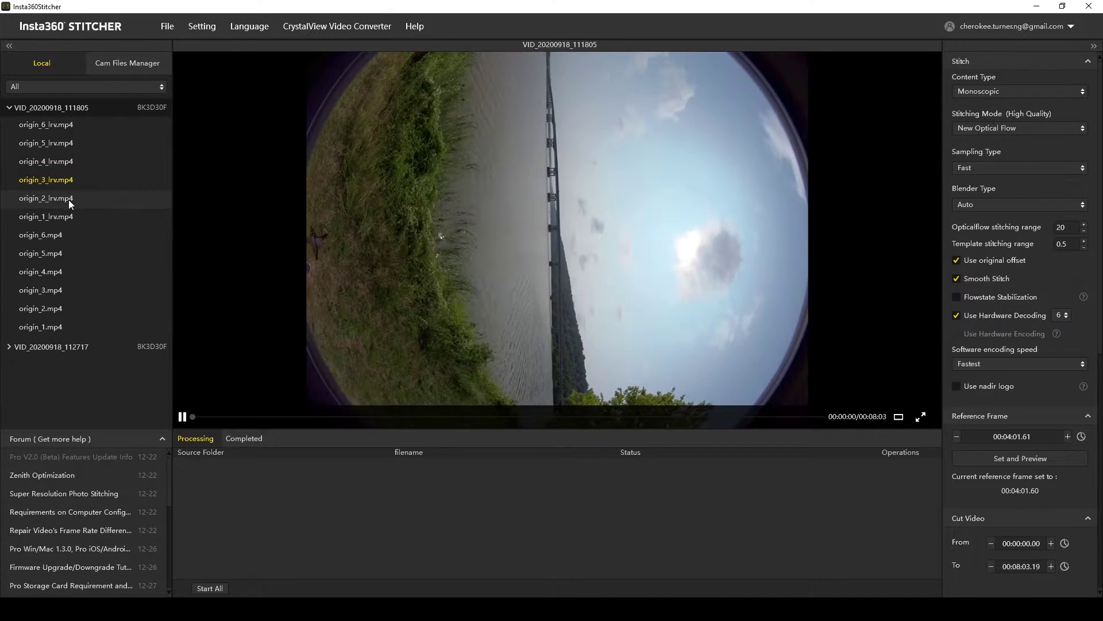
{"action": "left_click", "coordinate": [68, 216]}
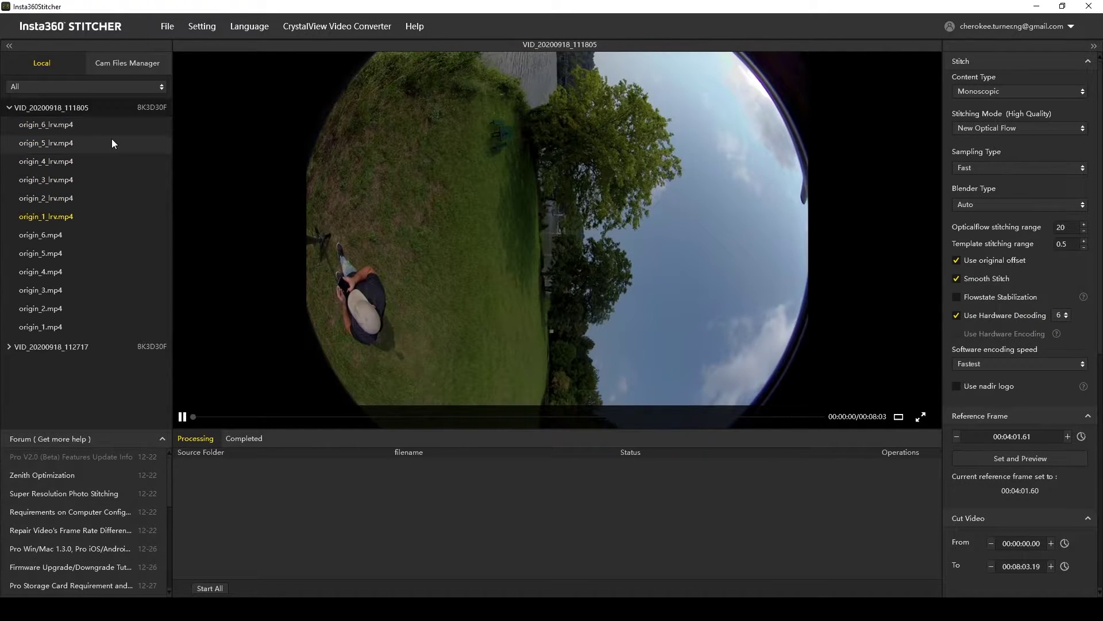
{"action": "left_click", "coordinate": [77, 128]}
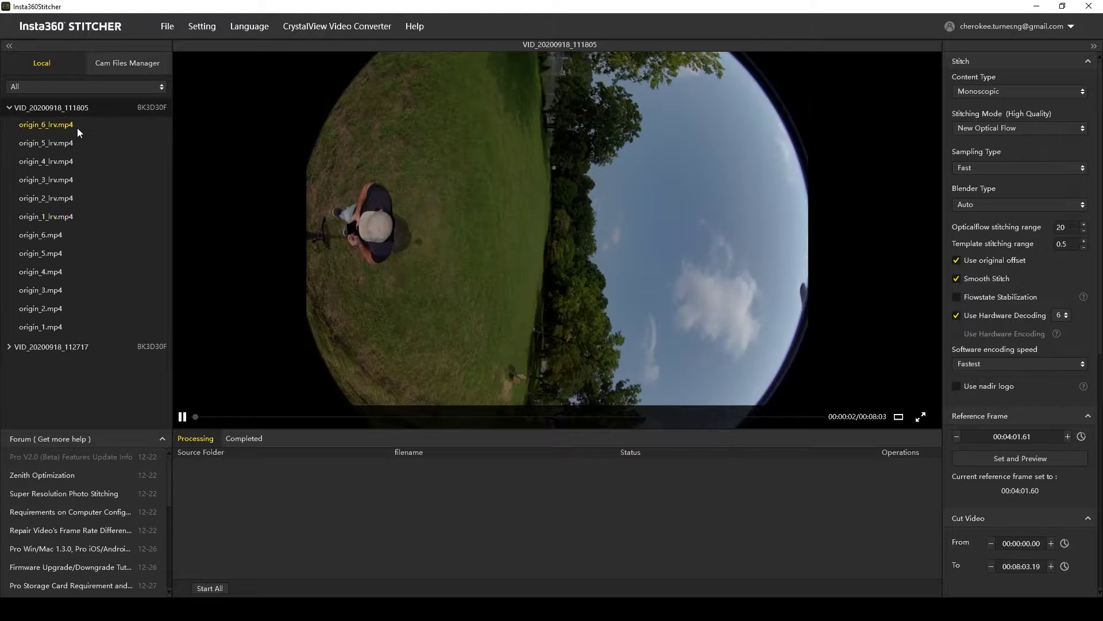
{"action": "left_click", "coordinate": [78, 217]}
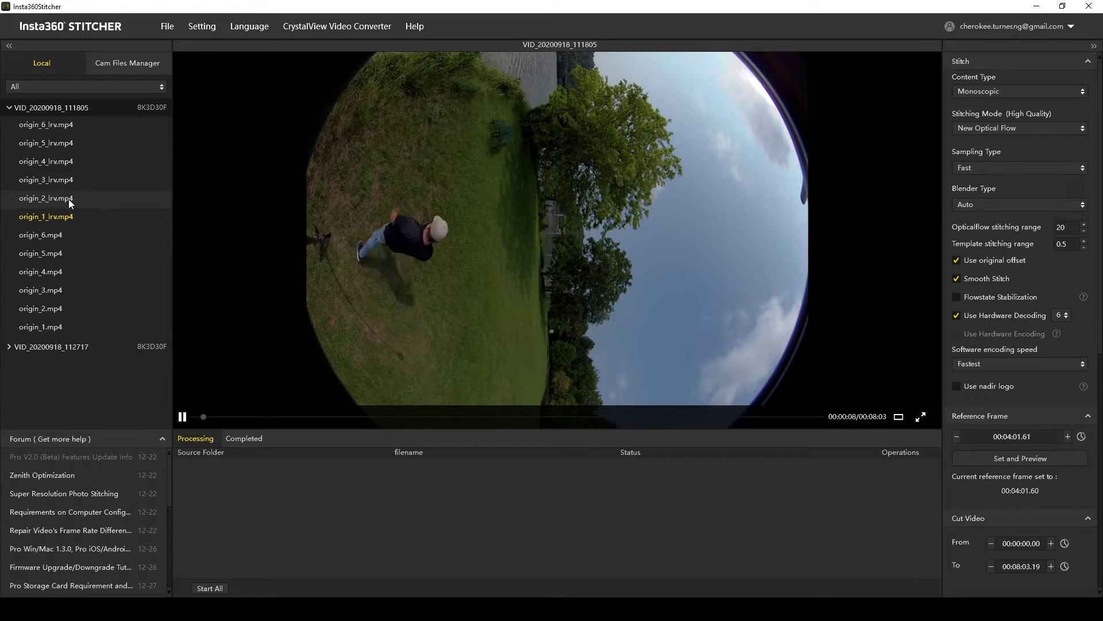
Preview the full-resolution lens clips origin_6, origin_5, origin_4 and origin_3.mp4
{"action": "left_click", "coordinate": [43, 240]}
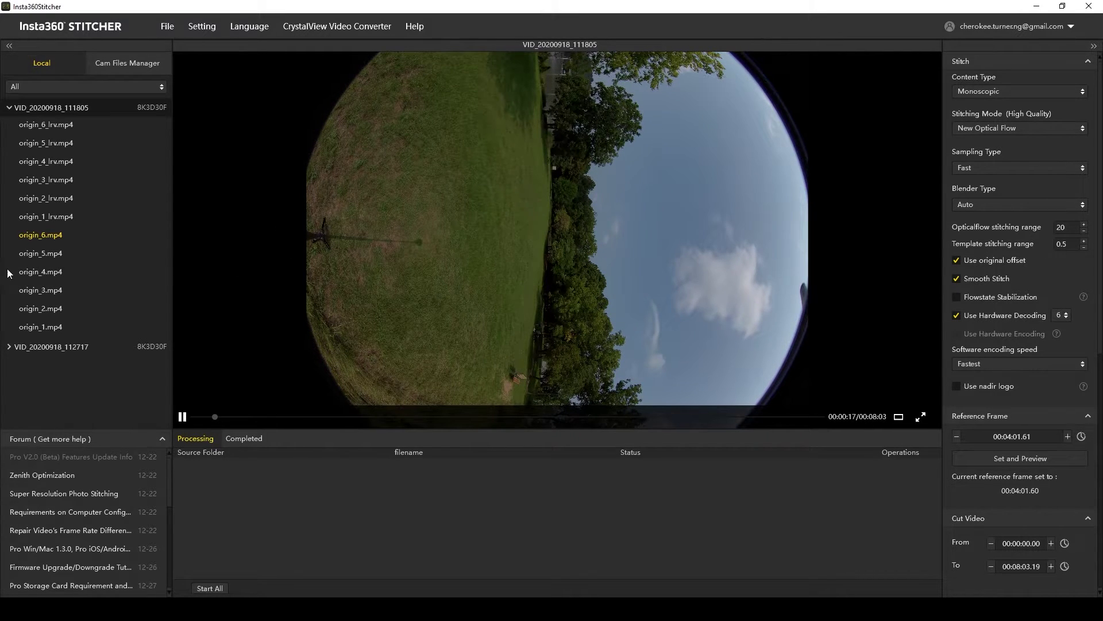
{"action": "left_click", "coordinate": [57, 255]}
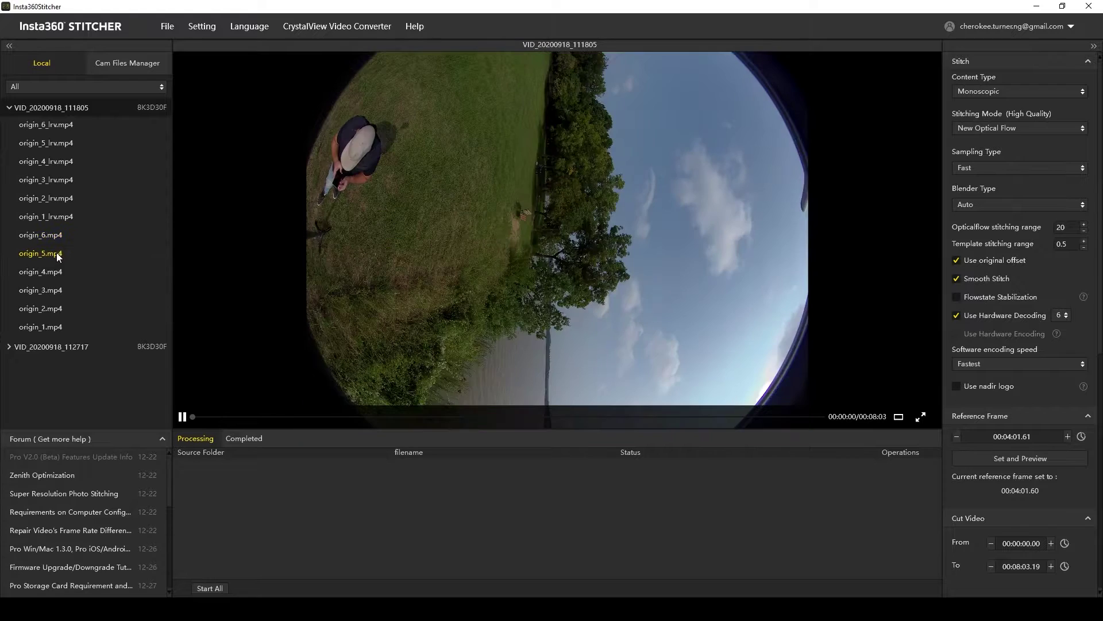
{"action": "left_click", "coordinate": [48, 272]}
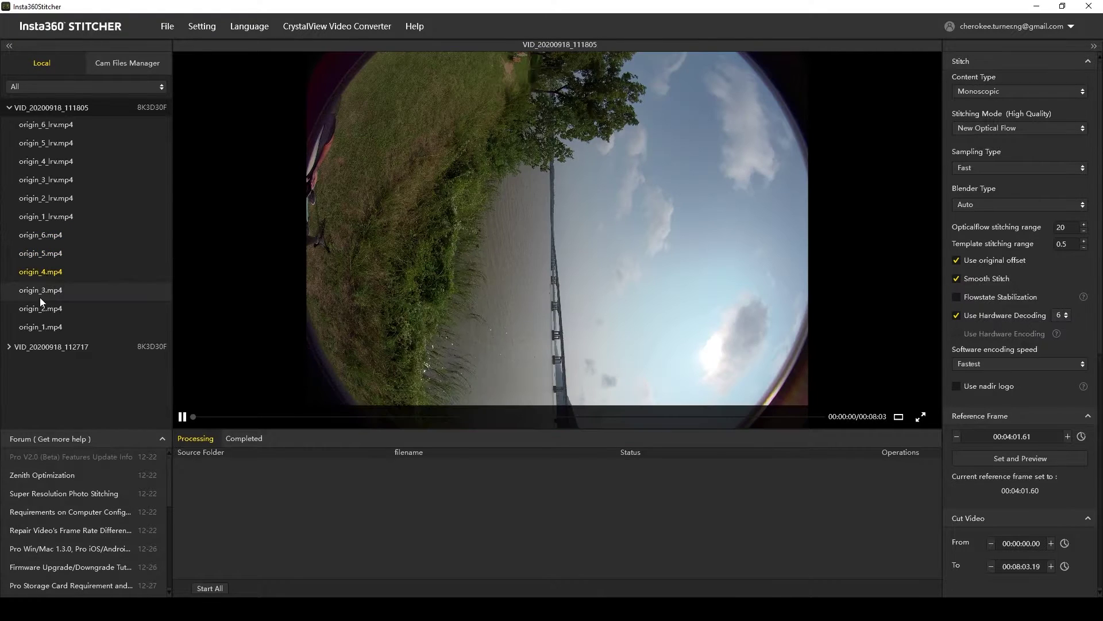
{"action": "left_click", "coordinate": [38, 296]}
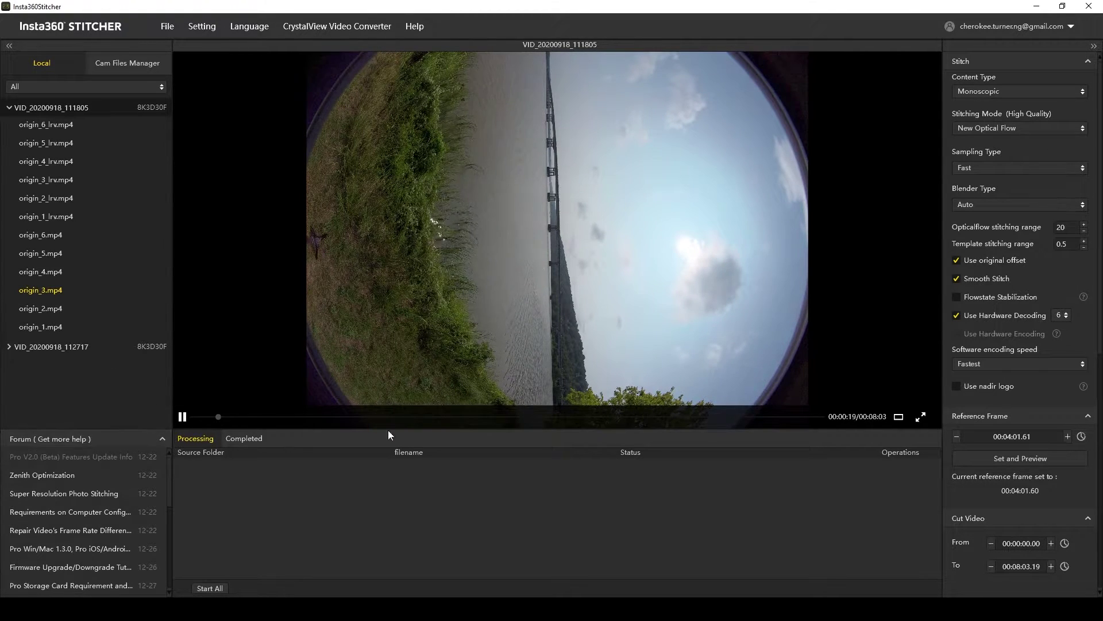
Pause playback of the origin_3.mp4 fisheye preview
{"action": "left_click", "coordinate": [183, 417]}
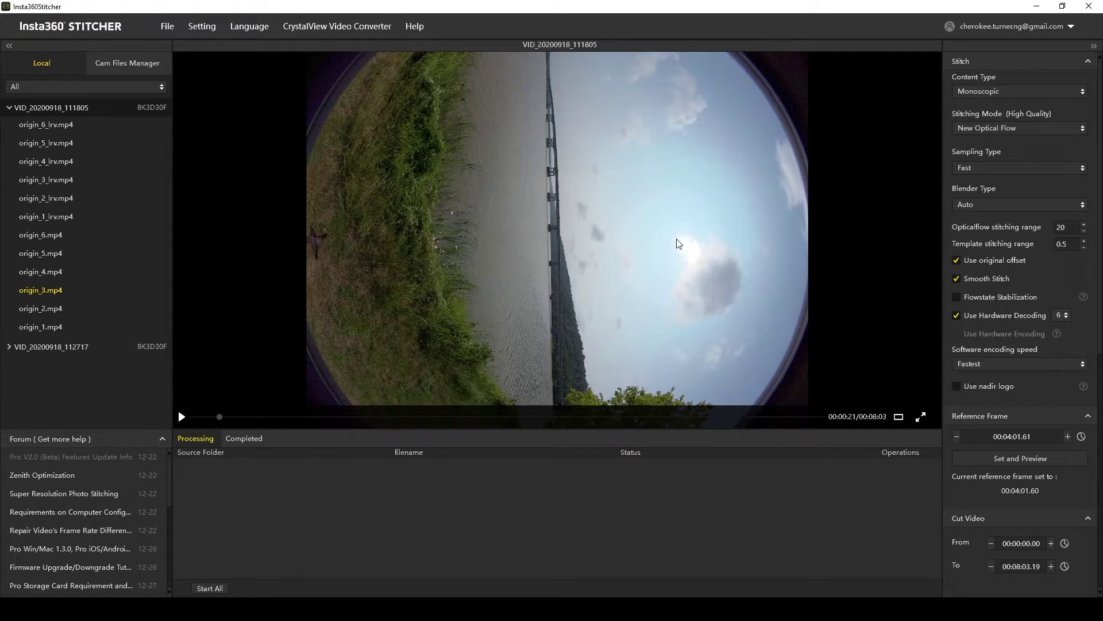
Choose Stereo (Left Eye on Top) as the Stitch panel's content type
{"action": "left_click", "coordinate": [1024, 91]}
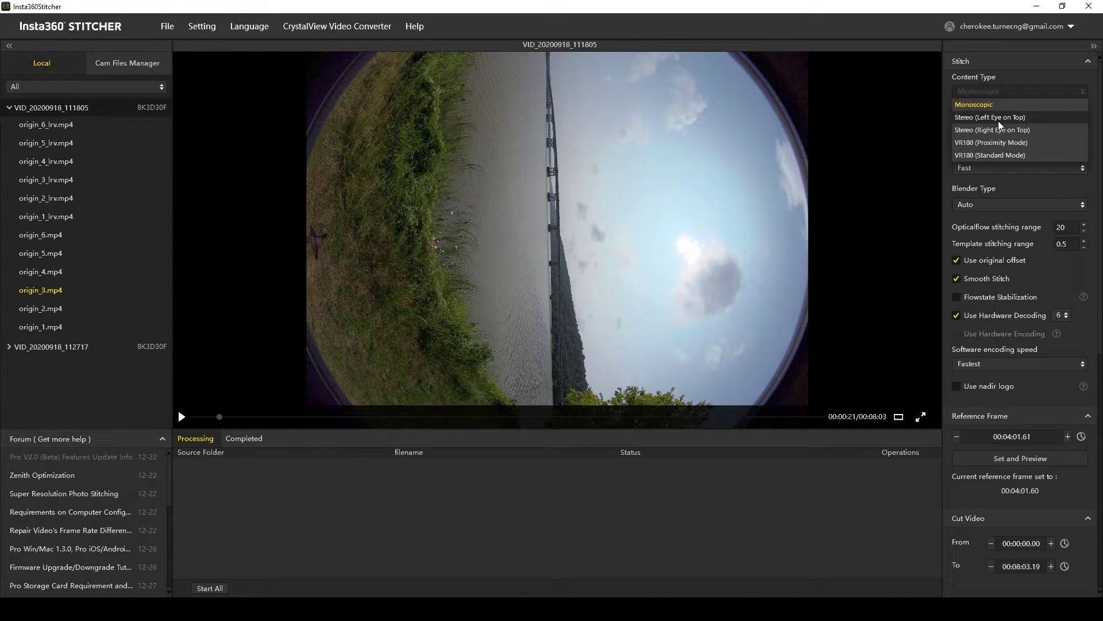
{"action": "left_click", "coordinate": [997, 118]}
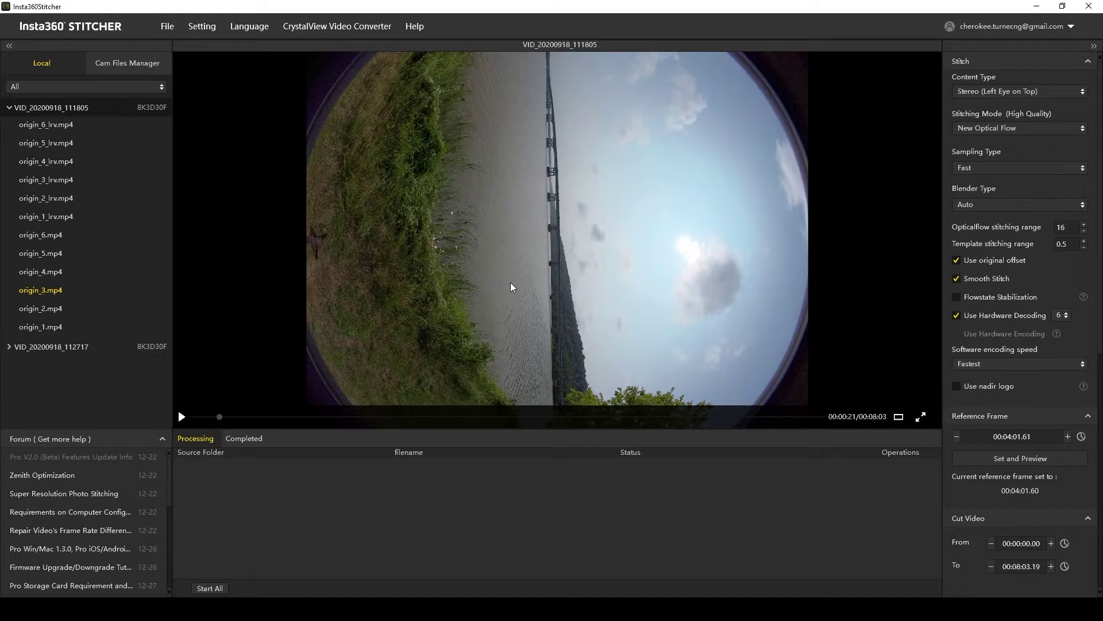
{"action": "left_click", "coordinate": [992, 92]}
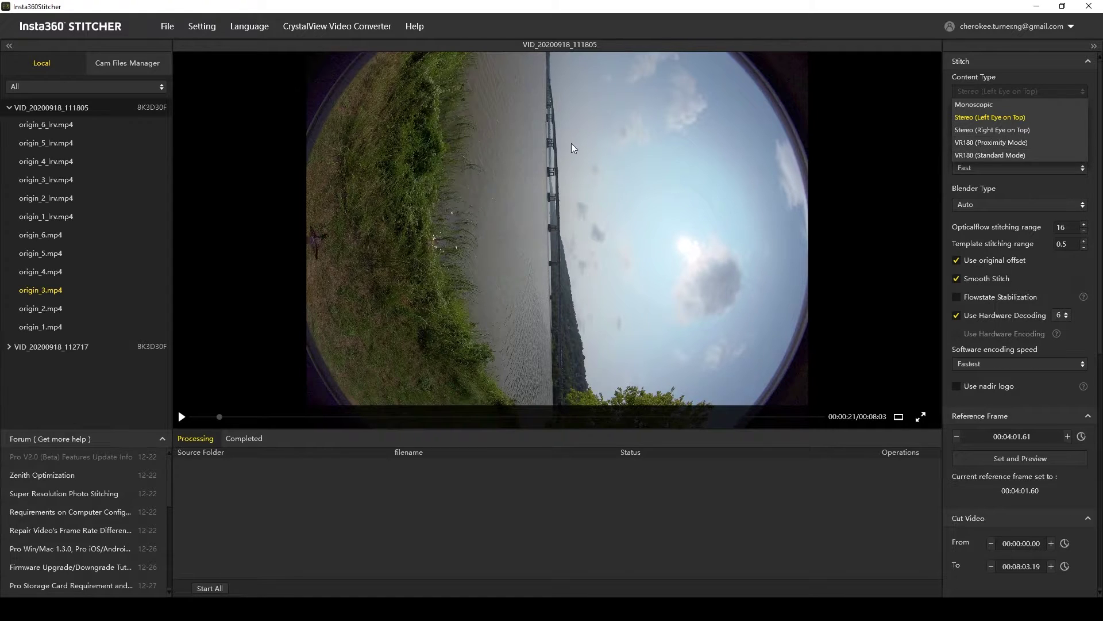
{"action": "left_click", "coordinate": [806, 255]}
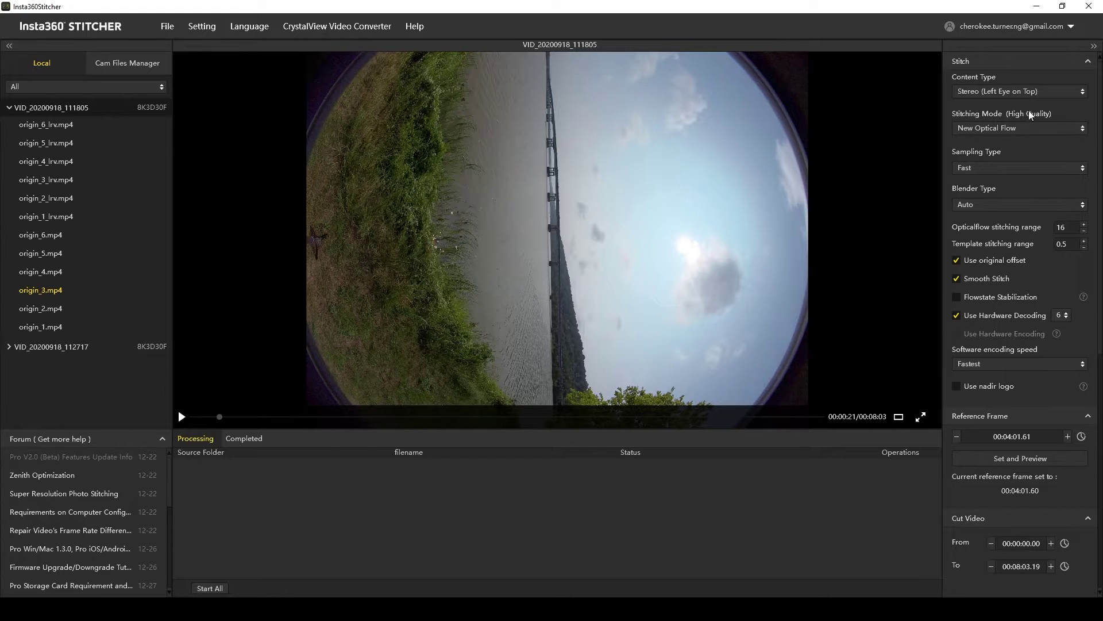
Confirm New Optical Flow as the stitching mode and list the Fast/Medium/Slow sampling types
{"action": "left_click", "coordinate": [1045, 126]}
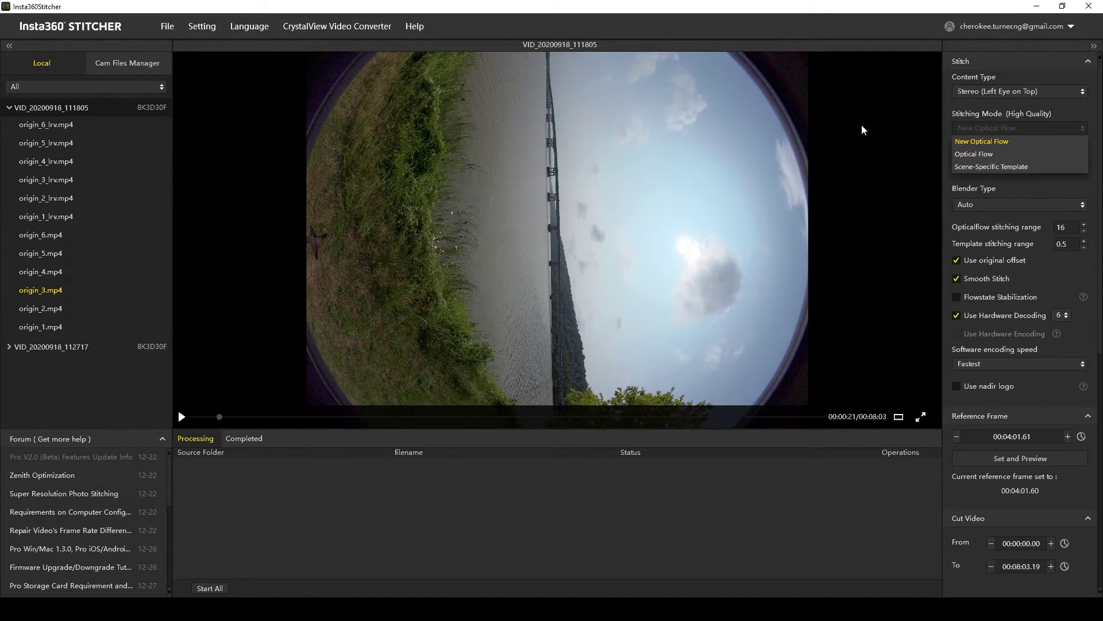
{"action": "left_click", "coordinate": [982, 141]}
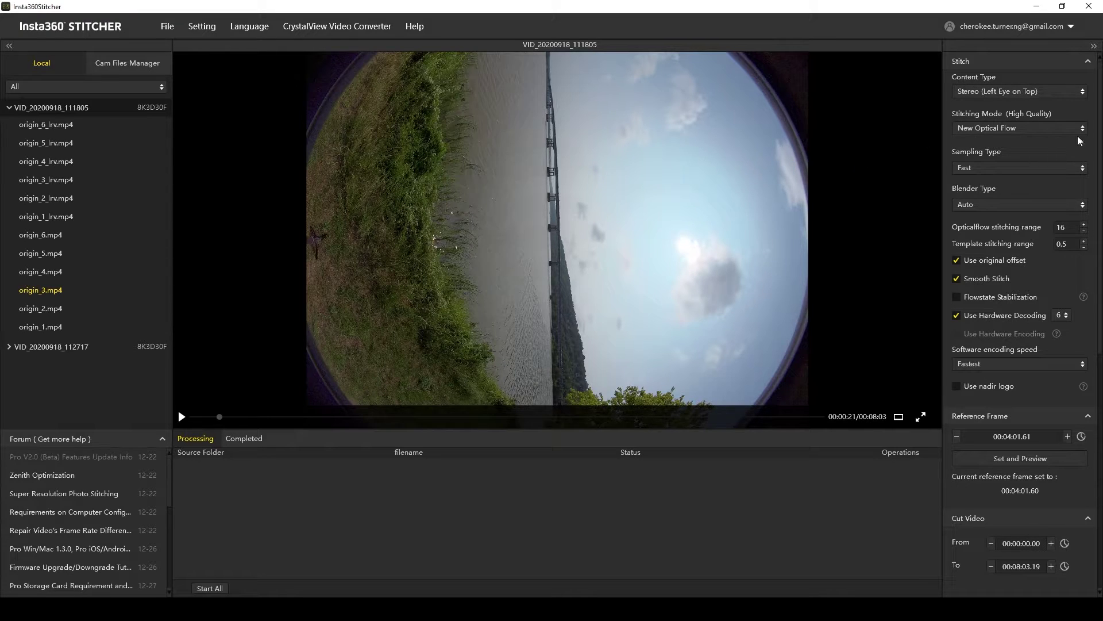
{"action": "left_click", "coordinate": [1031, 166]}
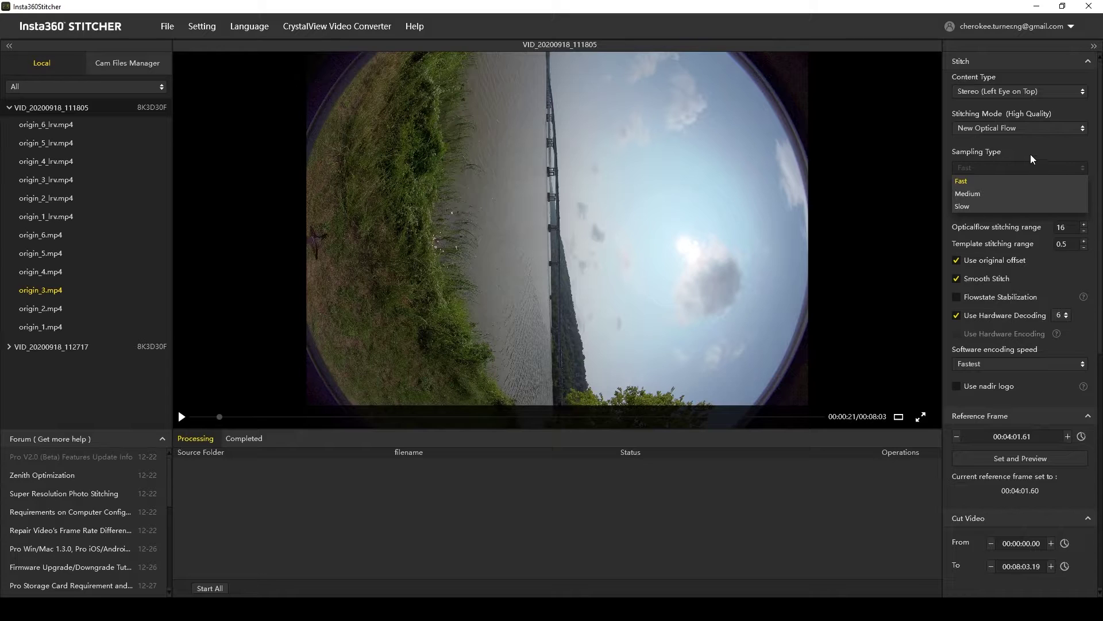
Settle on Medium as the sampling type after briefly trying Slow
{"action": "left_click", "coordinate": [983, 194]}
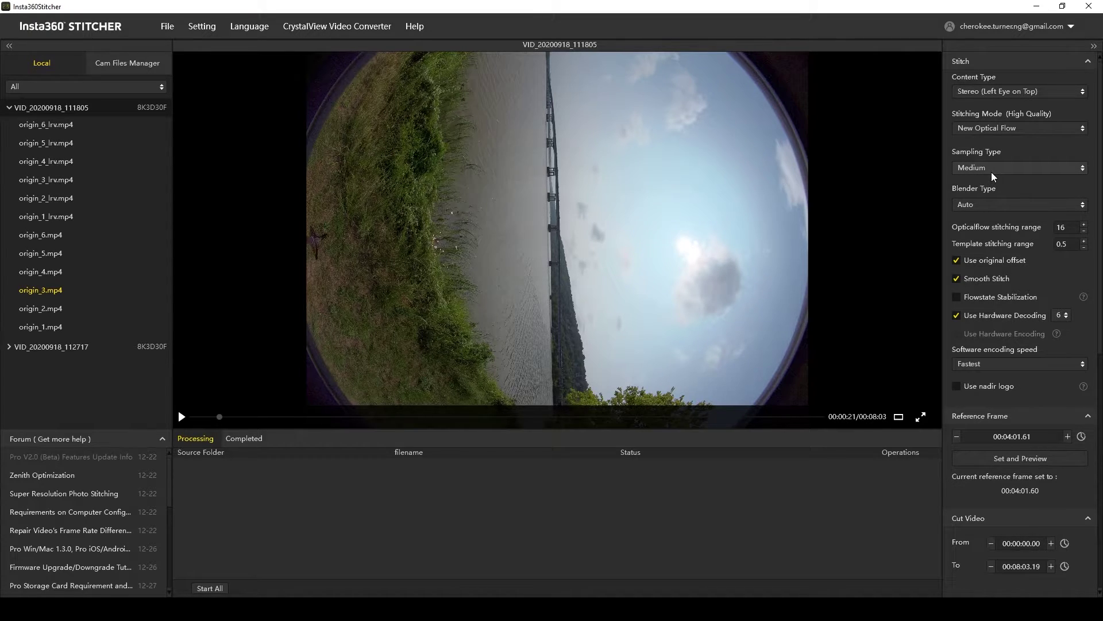
{"action": "key", "text": "Down"}
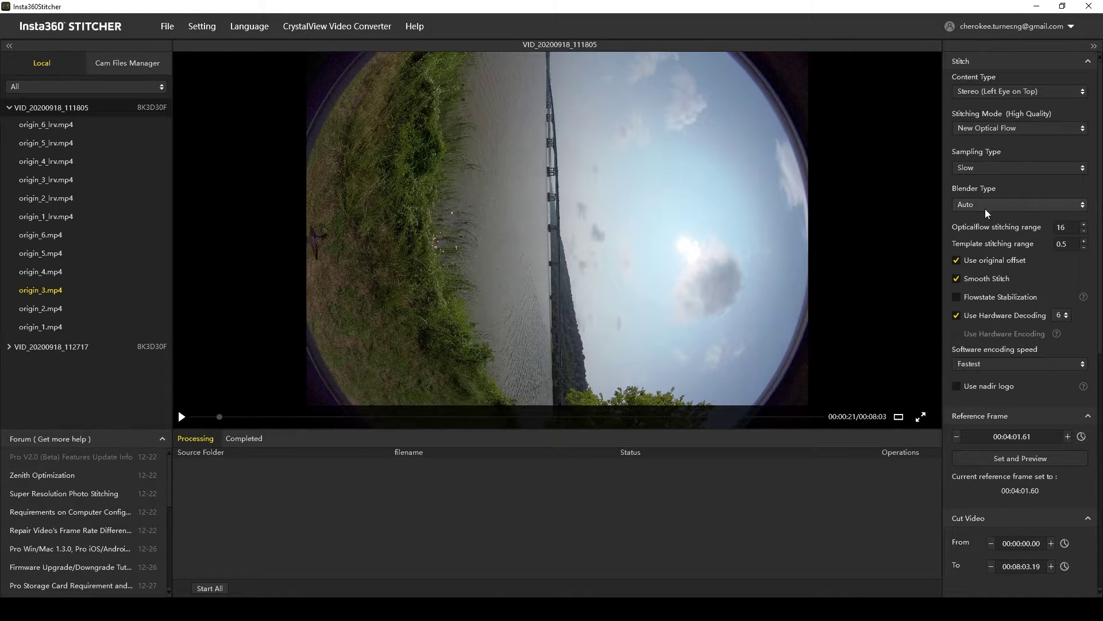
{"action": "key", "text": "Up"}
{"action": "left_click", "coordinate": [982, 168]}
{"action": "left_click", "coordinate": [974, 194]}
{"action": "left_click", "coordinate": [990, 167]}
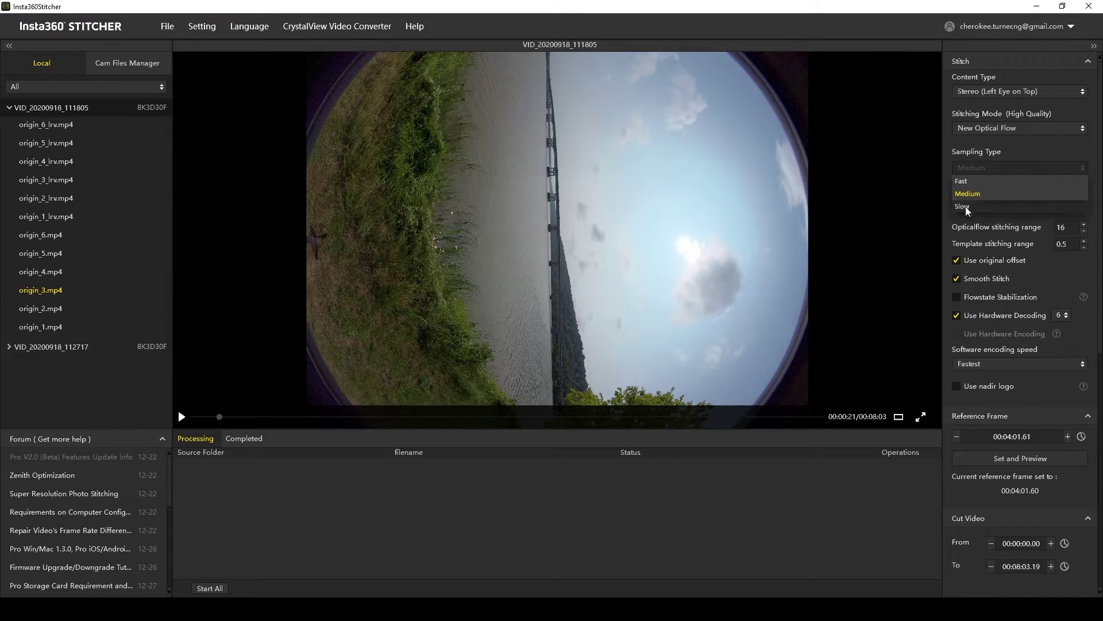
{"action": "left_click", "coordinate": [1006, 148]}
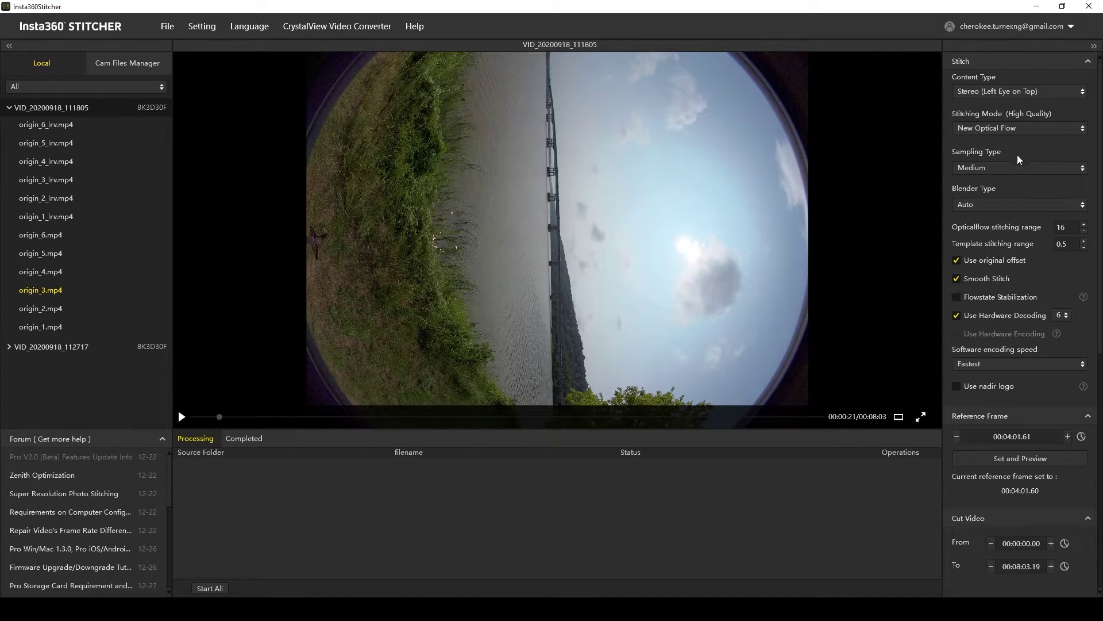
{"action": "left_click", "coordinate": [1007, 169]}
{"action": "left_click", "coordinate": [967, 193]}
{"action": "left_click", "coordinate": [973, 166]}
{"action": "left_click", "coordinate": [972, 194]}
Pick Cuda in the Blender Type dropdown in place of Auto
{"action": "left_click", "coordinate": [1008, 204]}
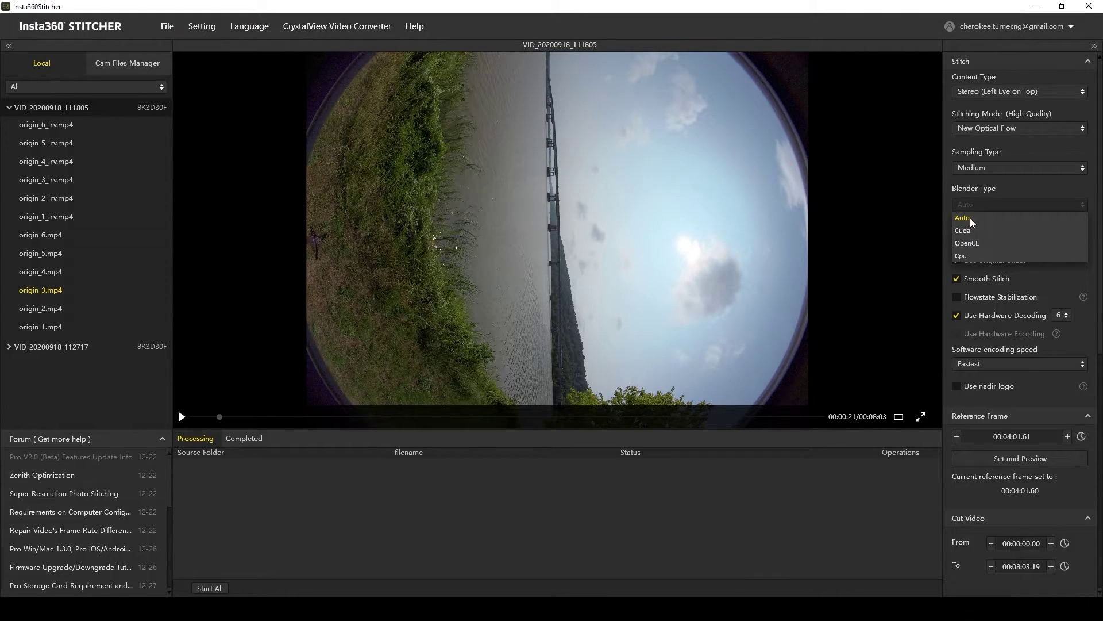
{"action": "left_click", "coordinate": [974, 231]}
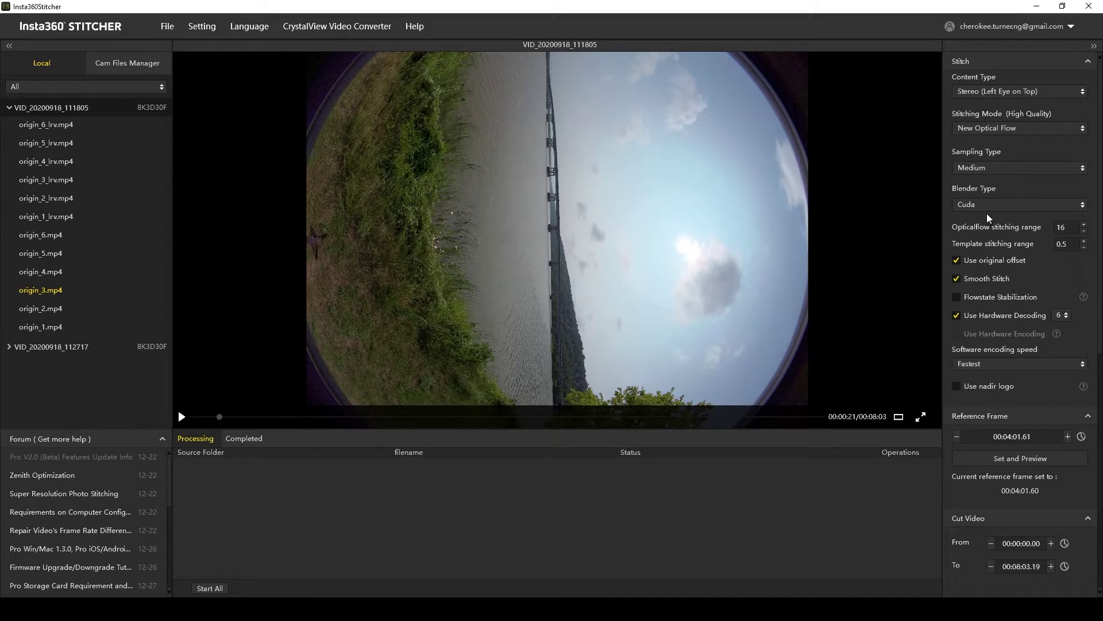
{"action": "scroll", "coordinate": [970, 134], "scroll_direction": "down", "scroll_amount": 2}
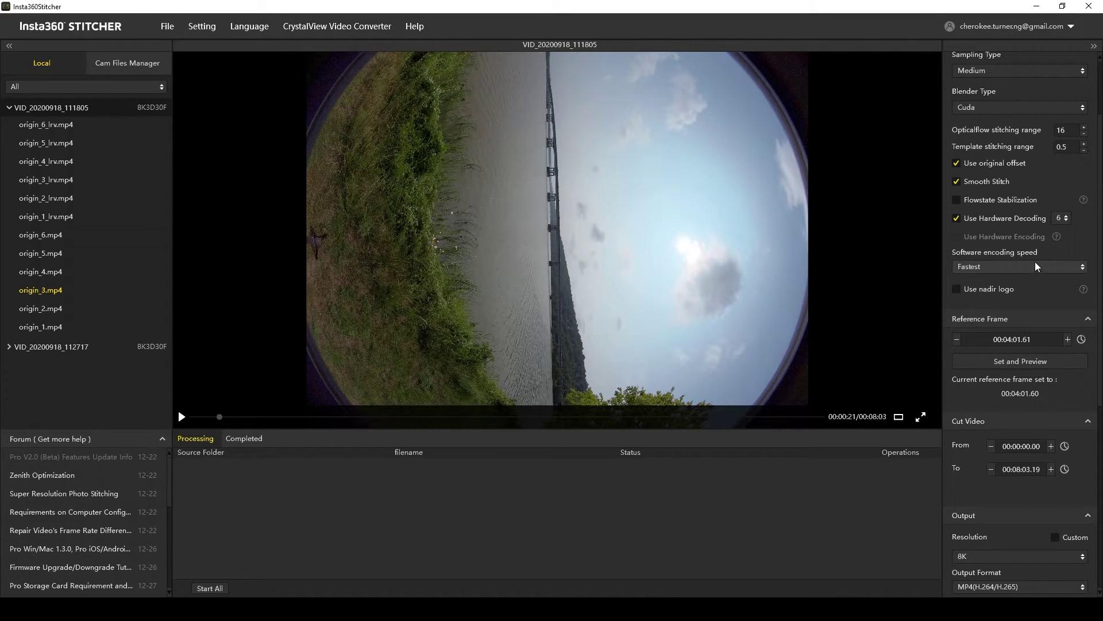
Choose Medium in the Software encoding speed dropdown in place of Fastest
{"action": "left_click", "coordinate": [1013, 267]}
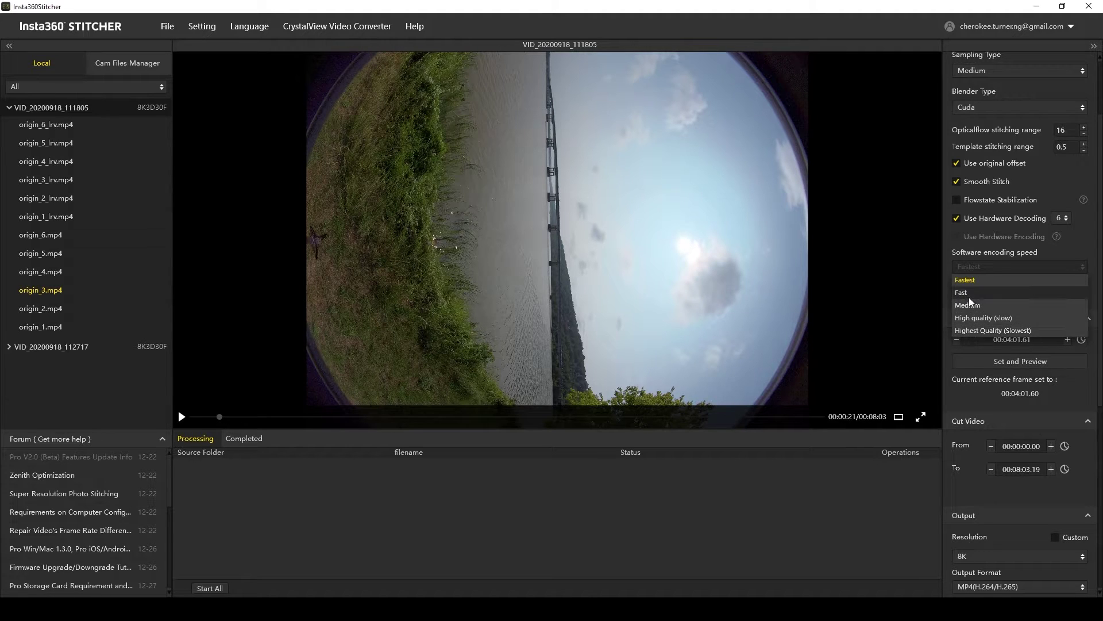
{"action": "left_click", "coordinate": [968, 306]}
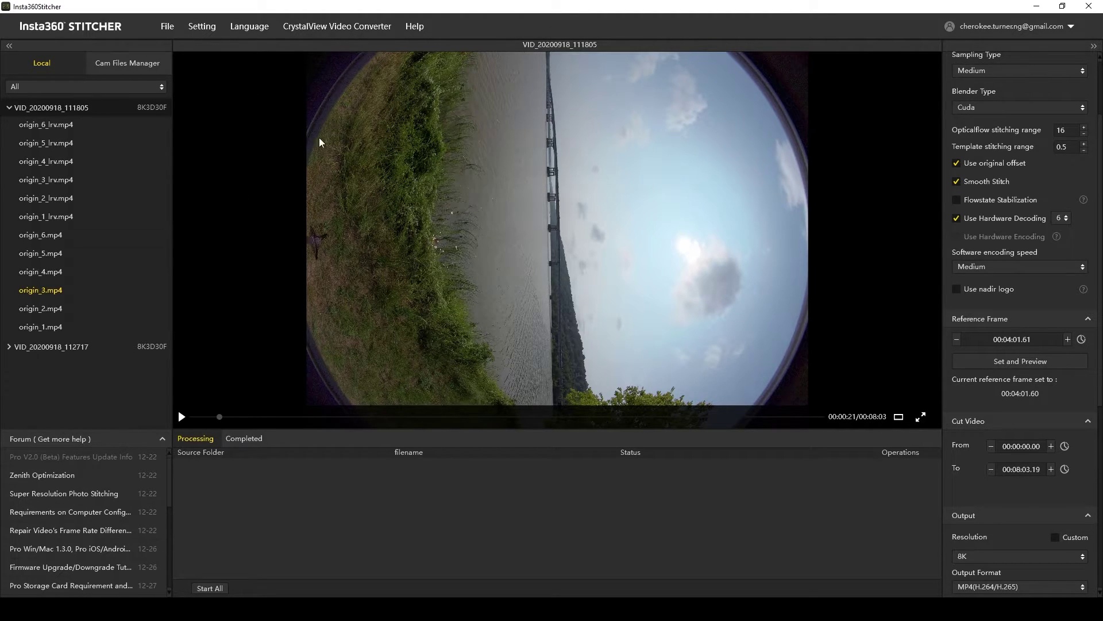
Move the preview to a later frame, then pause origin_3.mp4 at about six seconds
{"action": "left_click", "coordinate": [1020, 361]}
{"action": "scroll", "coordinate": [991, 259], "scroll_direction": "down", "scroll_amount": 1}
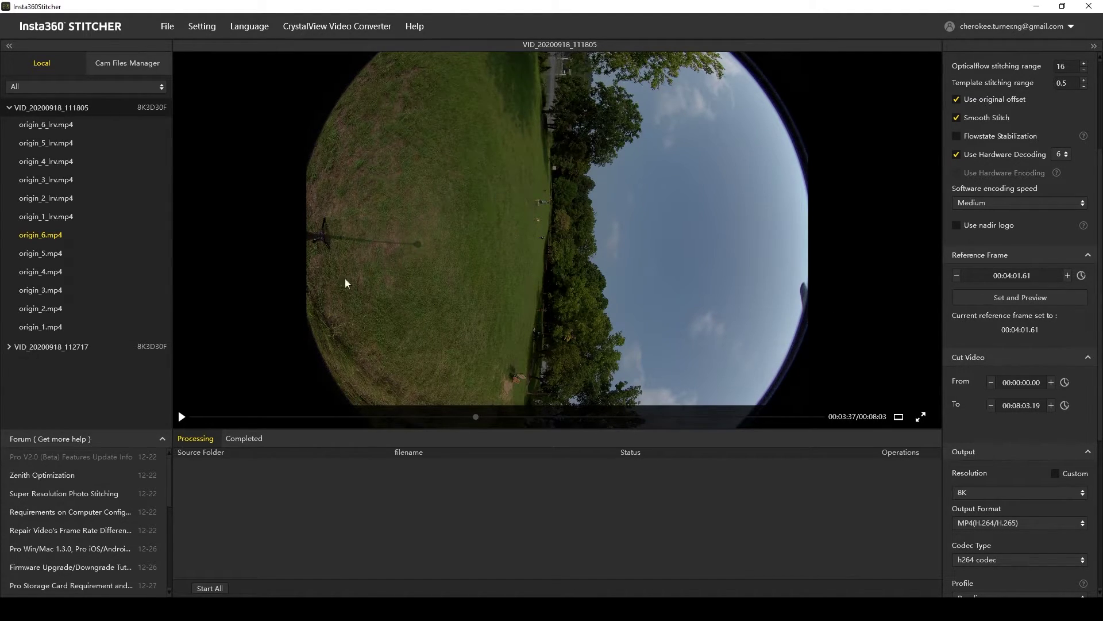
{"action": "left_click", "coordinate": [42, 290]}
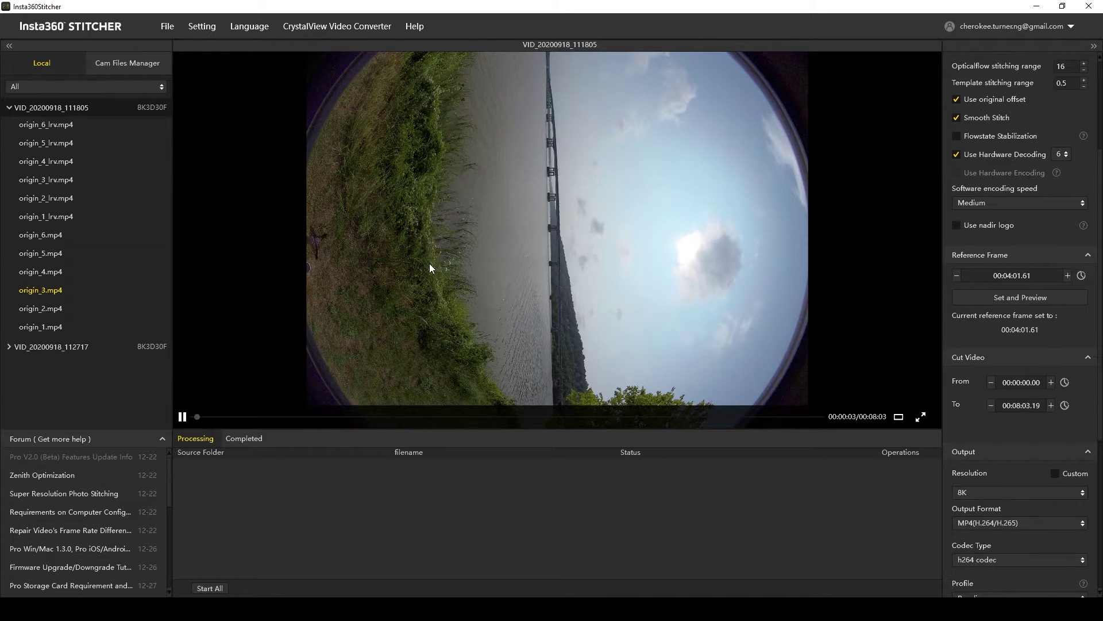
{"action": "left_click", "coordinate": [182, 417]}
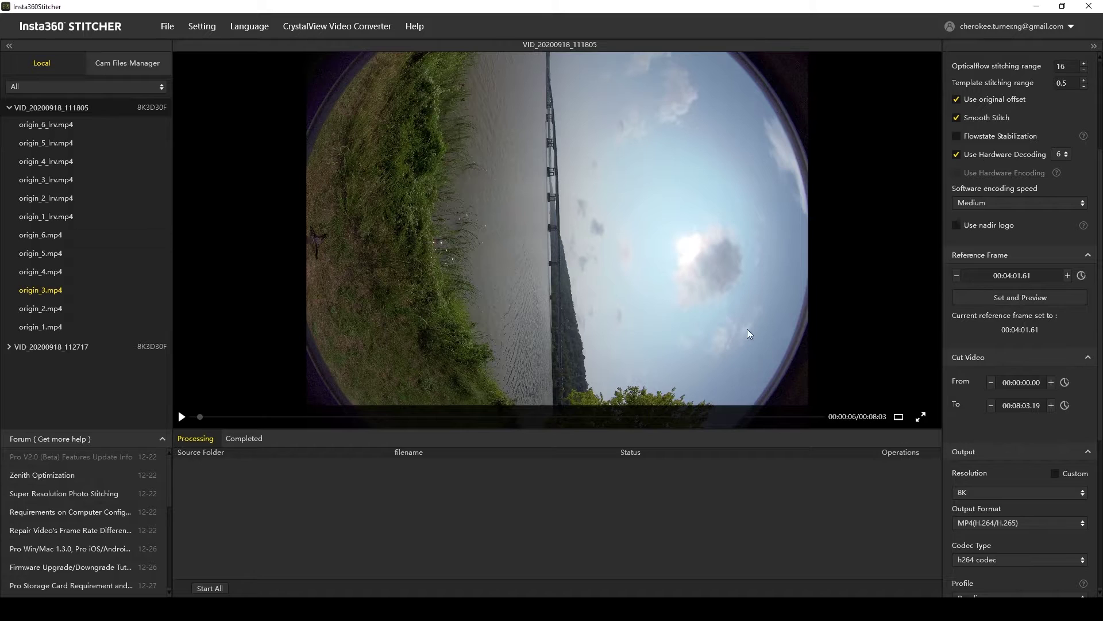
Open the stitched preview and enable Use nadir logo under Logo Settings
{"action": "left_click", "coordinate": [1015, 297]}
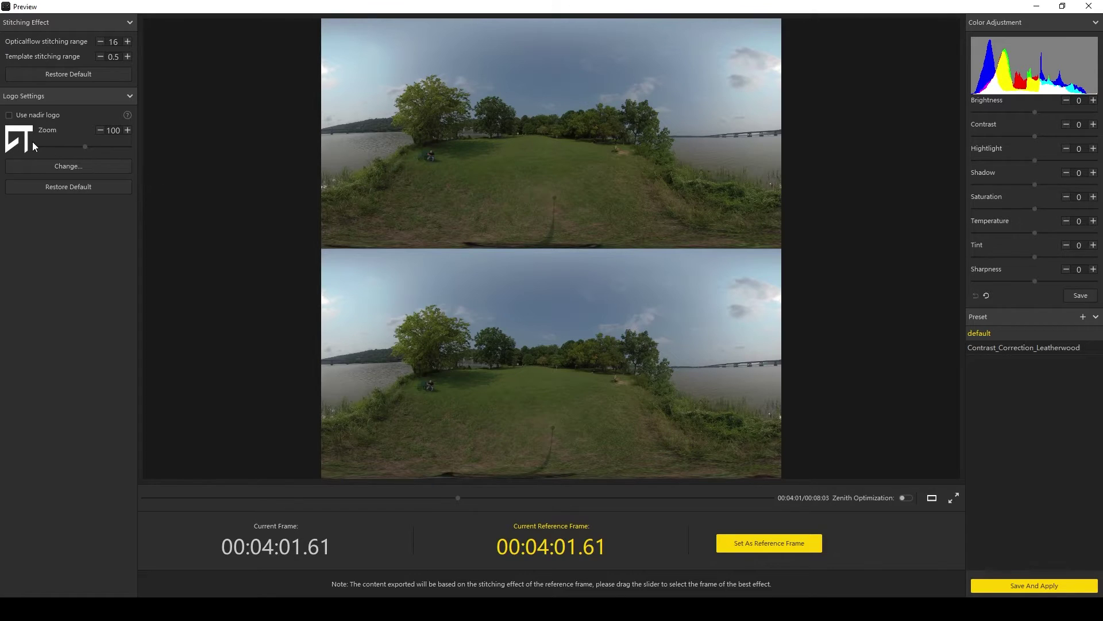
{"action": "left_click", "coordinate": [9, 116]}
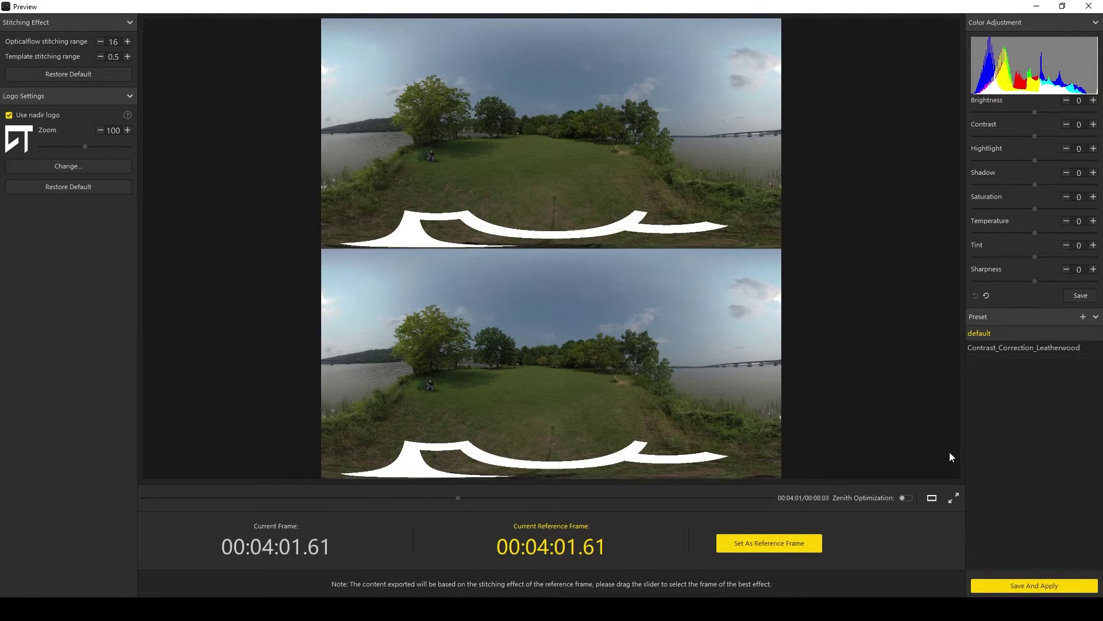
Switch the preview to Natural View, pan to the river and bridge, and re-maximize it
{"action": "left_click", "coordinate": [932, 500]}
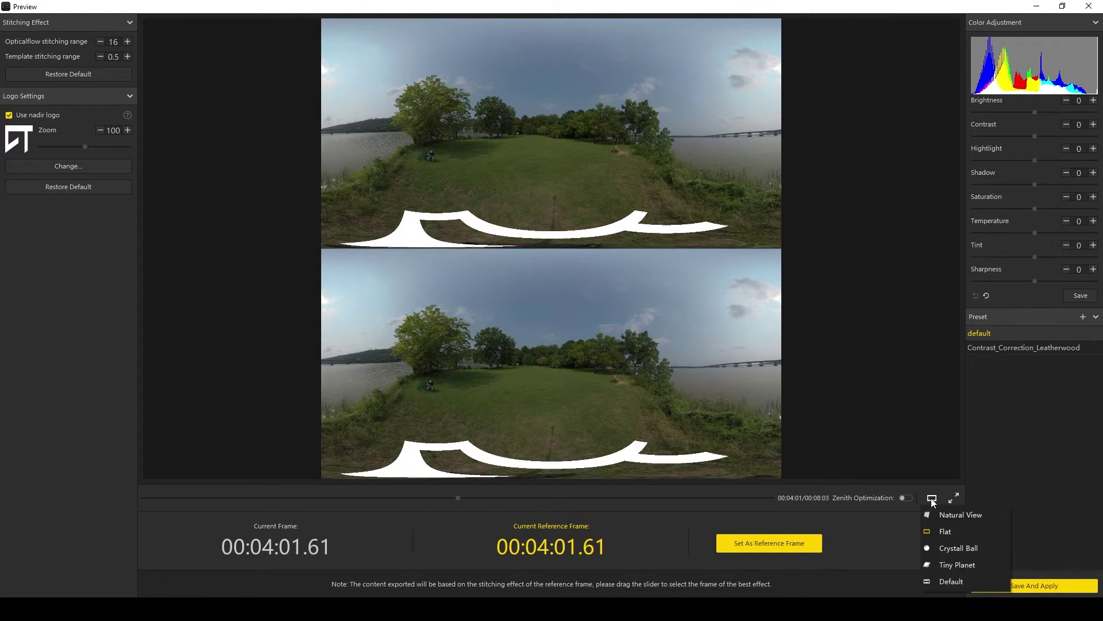
{"action": "left_click", "coordinate": [936, 515]}
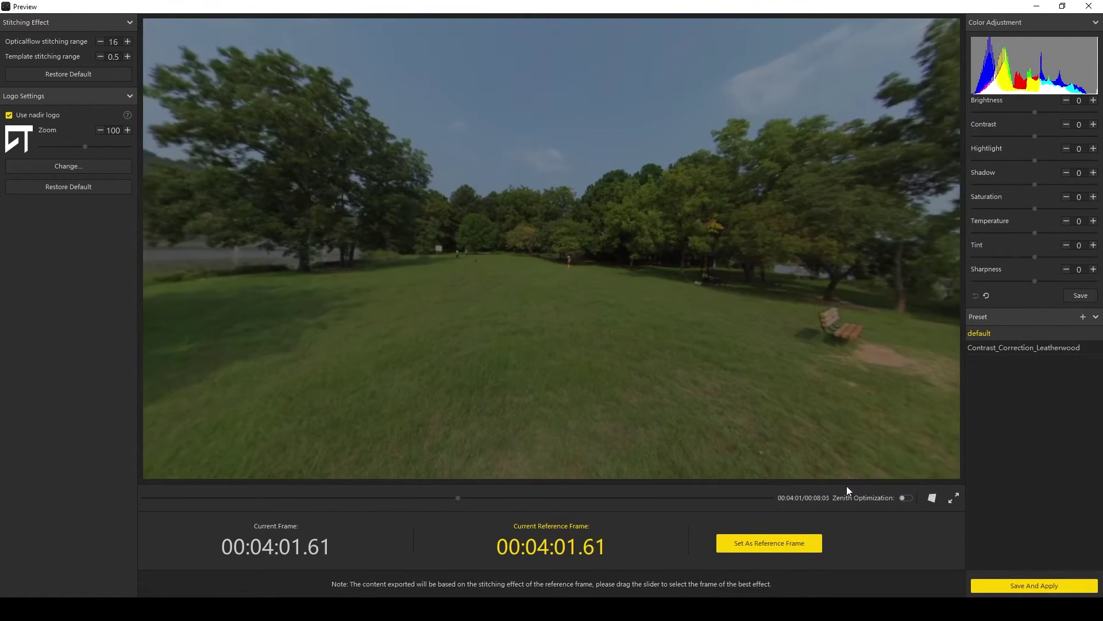
{"action": "mouse_move", "coordinate": [397, 250]}
{"action": "left_mouse_down"}
{"action": "mouse_move", "coordinate": [765, 290]}
{"action": "mouse_move", "coordinate": [696, 270]}
{"action": "left_mouse_up"}
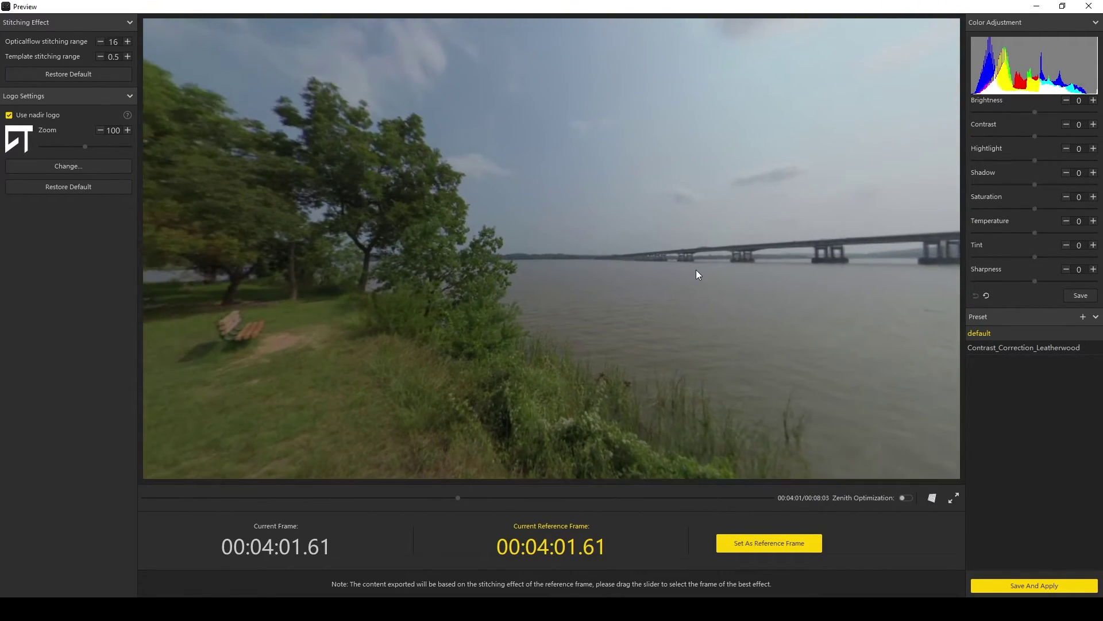
{"action": "mouse_move", "coordinate": [360, 313]}
{"action": "left_mouse_down"}
{"action": "mouse_move", "coordinate": [796, 310]}
{"action": "mouse_move", "coordinate": [377, 247]}
{"action": "mouse_move", "coordinate": [647, 252]}
{"action": "left_mouse_up"}
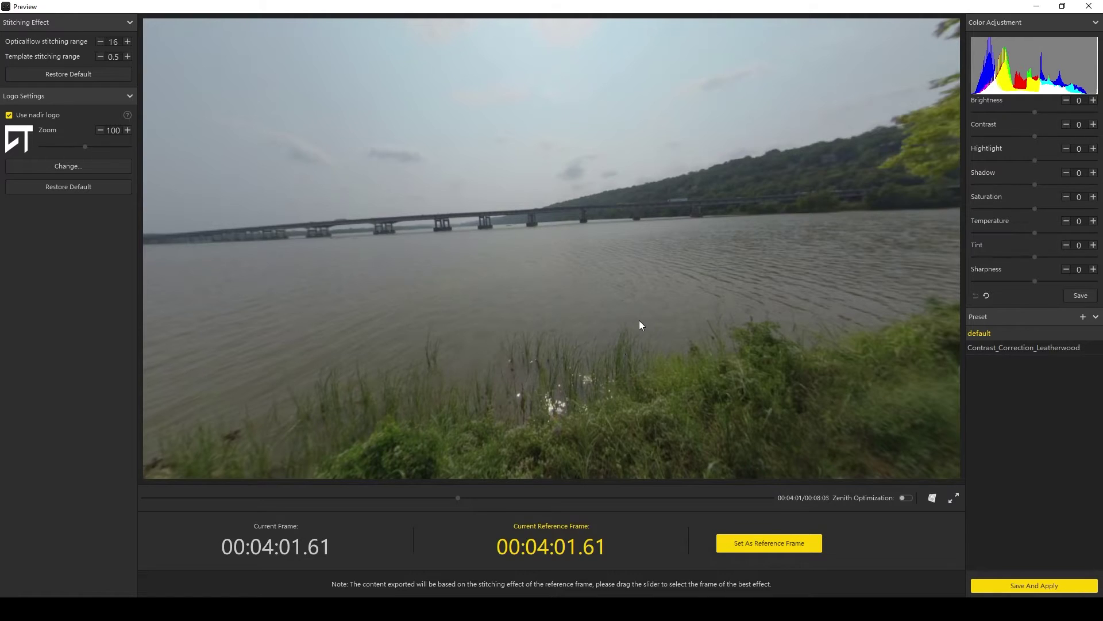
{"action": "double_click", "coordinate": [259, 7]}
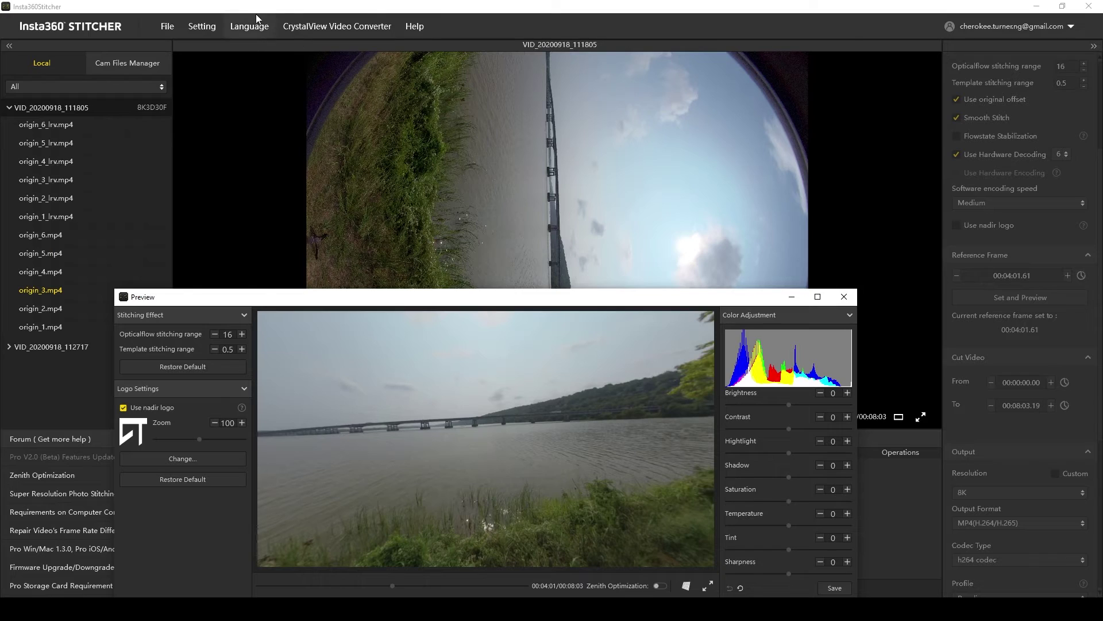
{"action": "double_click", "coordinate": [453, 297]}
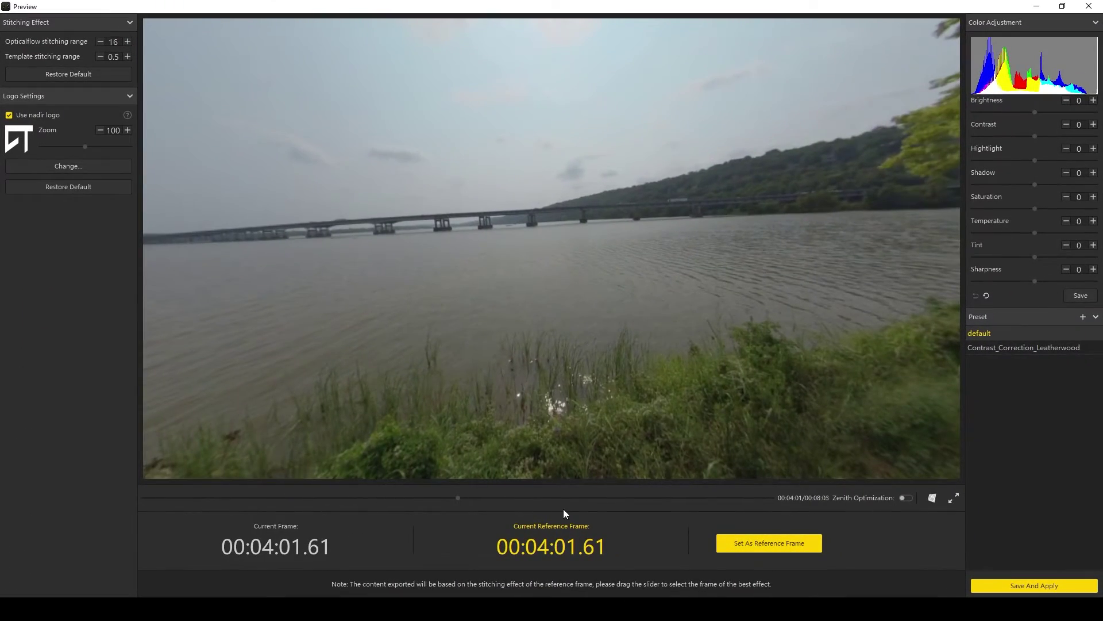
{"action": "left_click_drag", "start_coordinate": [563, 466], "coordinate": [682, 290]}
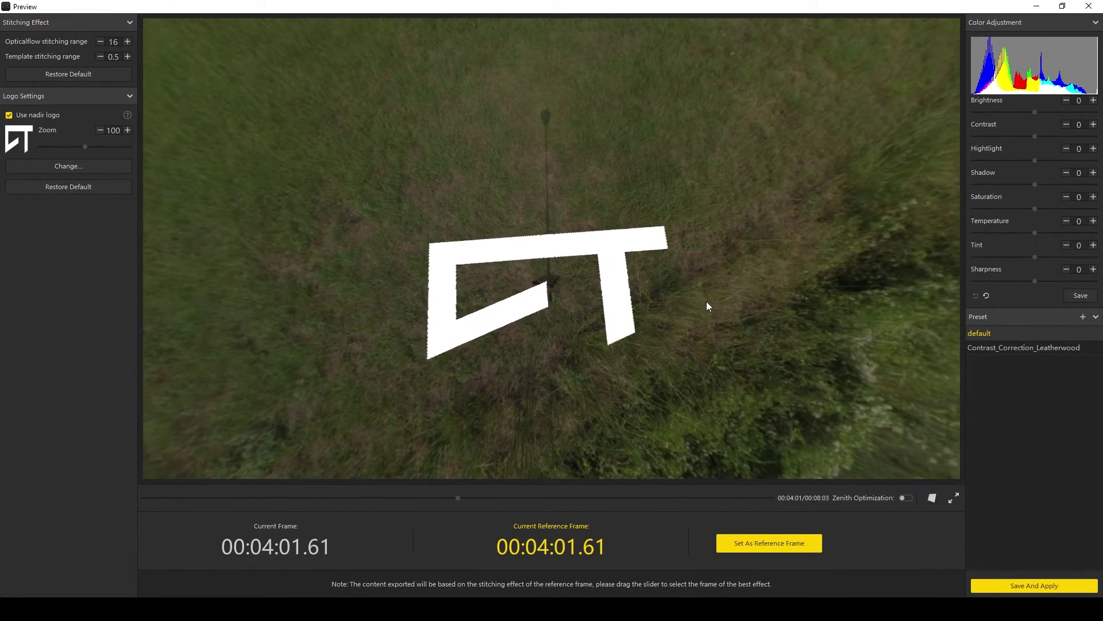
{"action": "left_click_drag", "start_coordinate": [652, 199], "coordinate": [651, 413]}
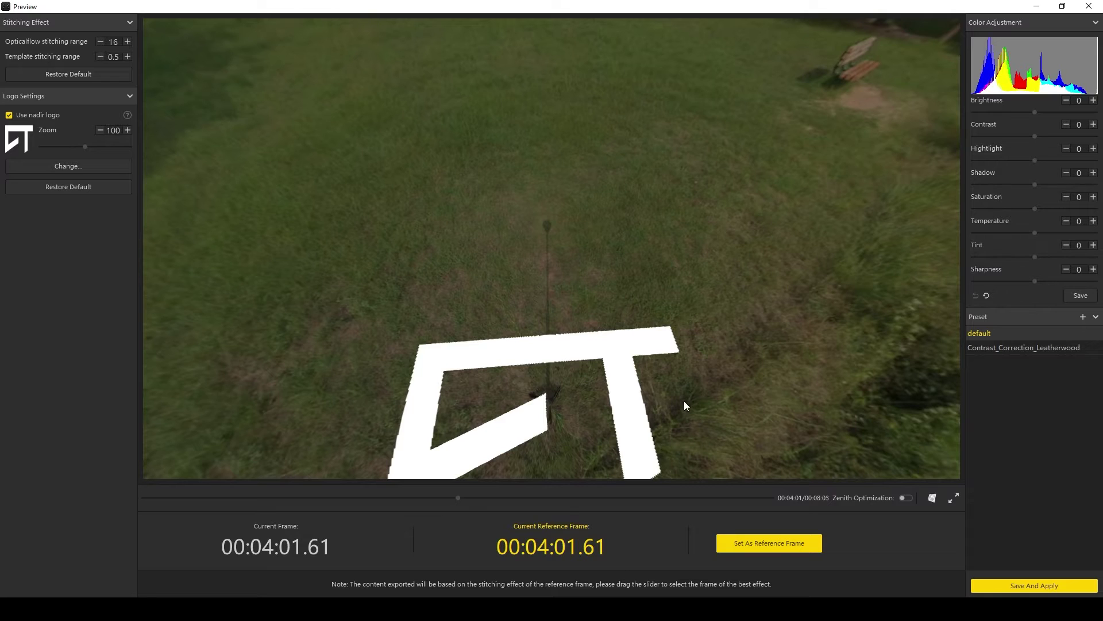
{"action": "left_click_drag", "start_coordinate": [542, 311], "coordinate": [533, 235]}
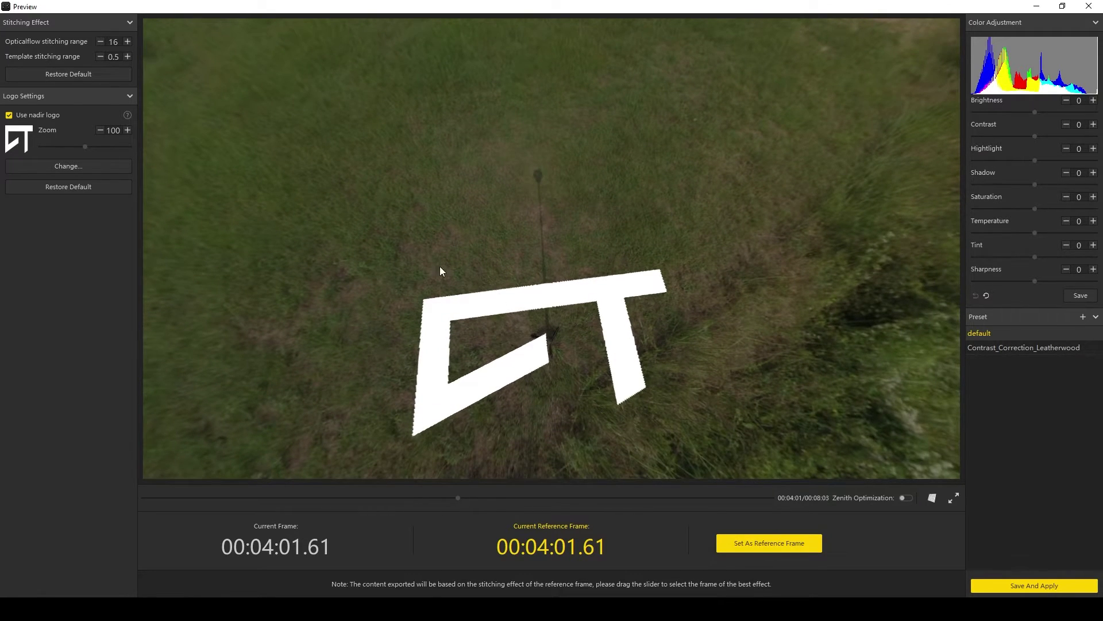
{"action": "left_click_drag", "start_coordinate": [437, 265], "coordinate": [487, 161]}
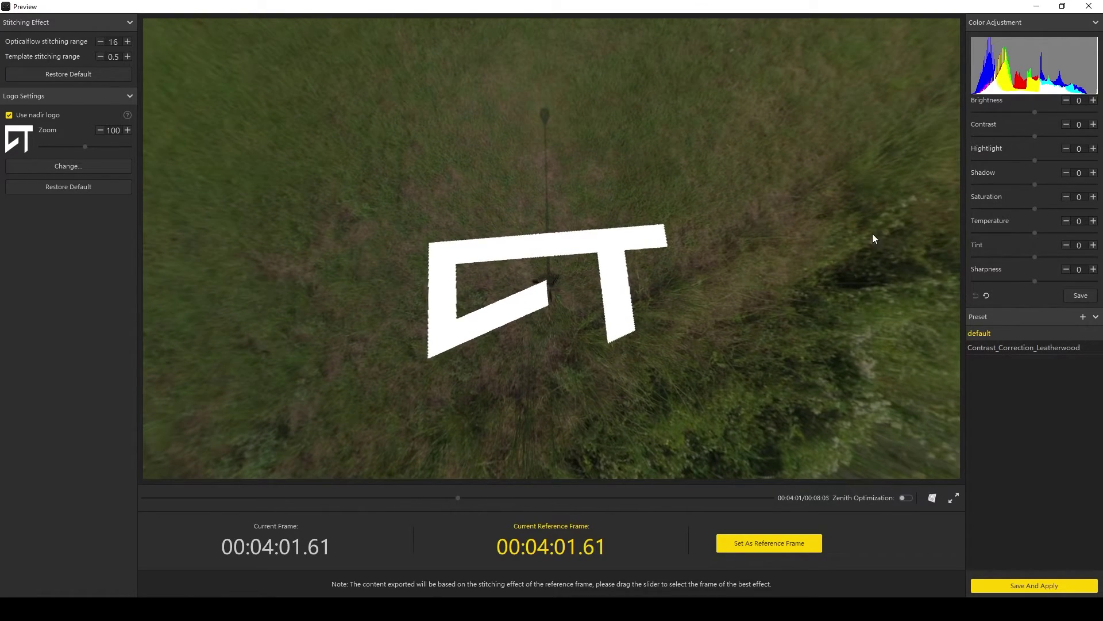
{"action": "left_click_drag", "start_coordinate": [685, 121], "coordinate": [682, 227]}
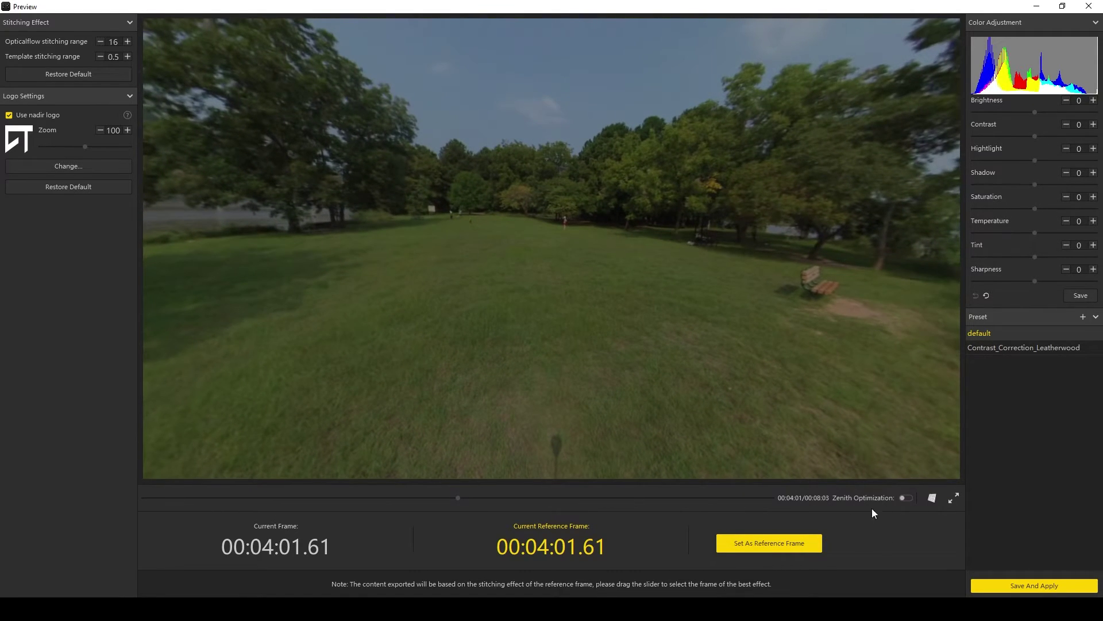
Try the Crystal Ball projection, then switch to Tiny Planet and rotate it
{"action": "left_click", "coordinate": [934, 501]}
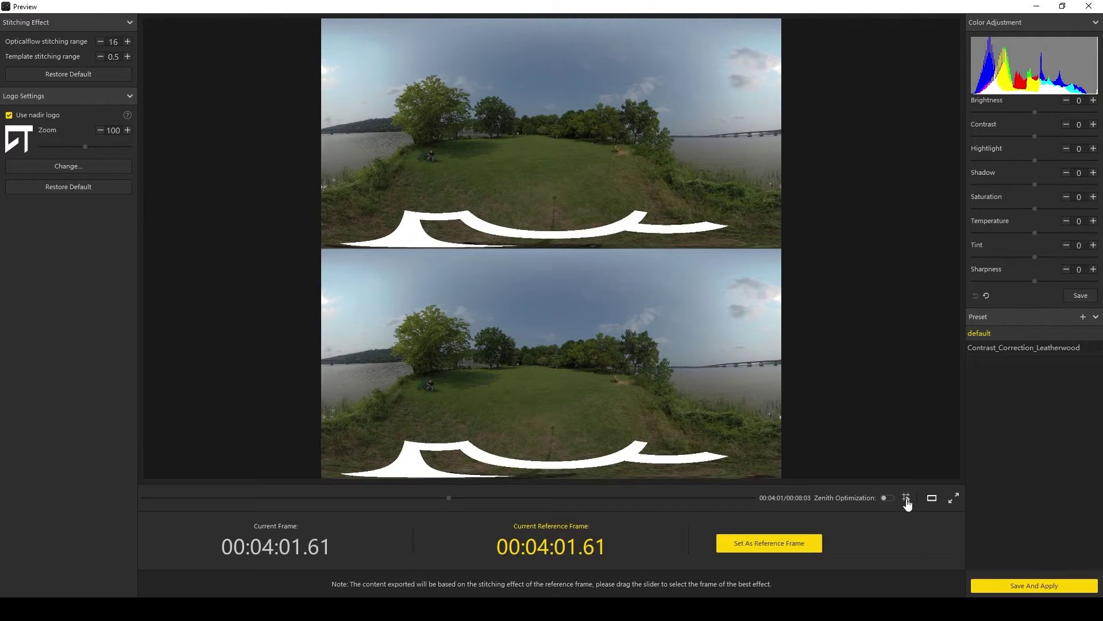
{"action": "left_click", "coordinate": [907, 503]}
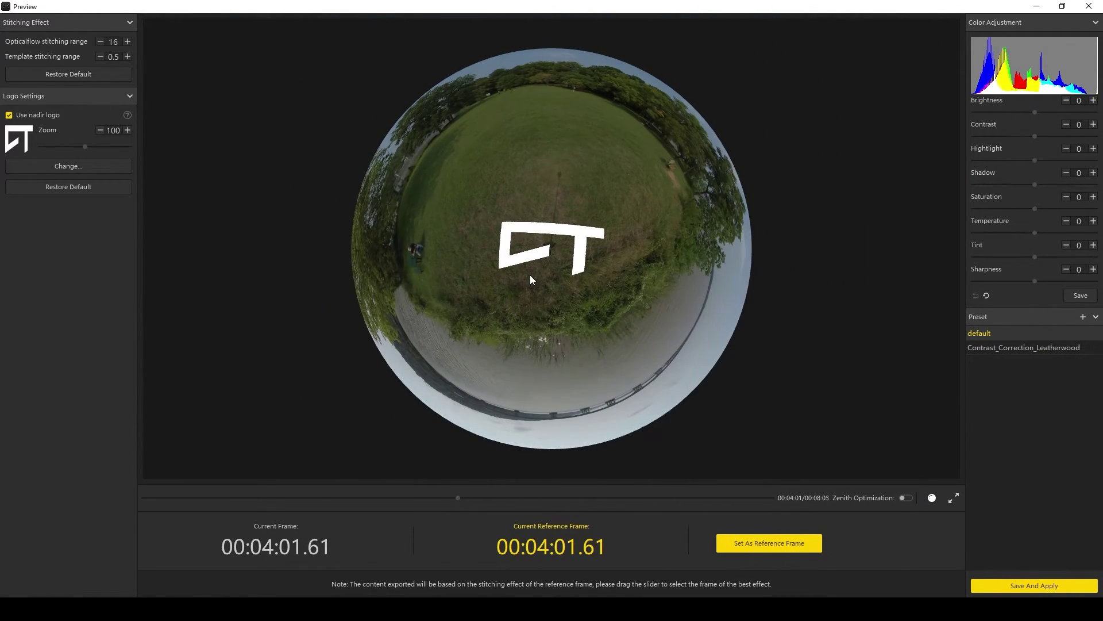
{"action": "mouse_move", "coordinate": [468, 432]}
{"action": "left_mouse_down"}
{"action": "mouse_move", "coordinate": [507, 234]}
{"action": "mouse_move", "coordinate": [520, 364]}
{"action": "mouse_move", "coordinate": [549, 295]}
{"action": "mouse_move", "coordinate": [576, 293]}
{"action": "left_mouse_up"}
{"action": "left_click", "coordinate": [932, 497]}
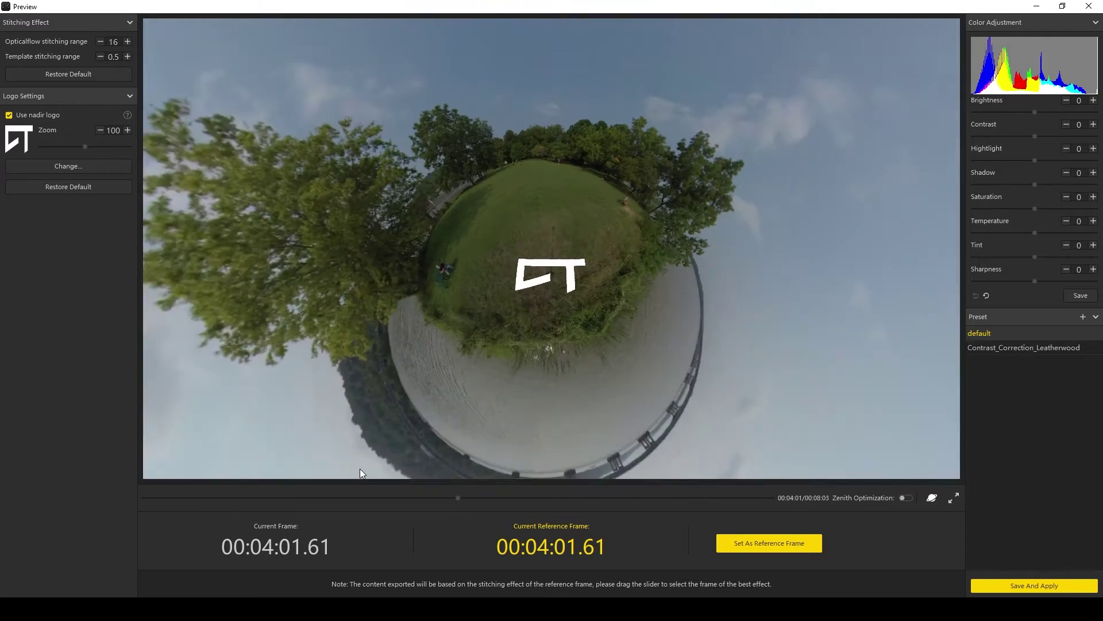
{"action": "scroll", "coordinate": [360, 468], "scroll_direction": "down", "scroll_amount": 3}
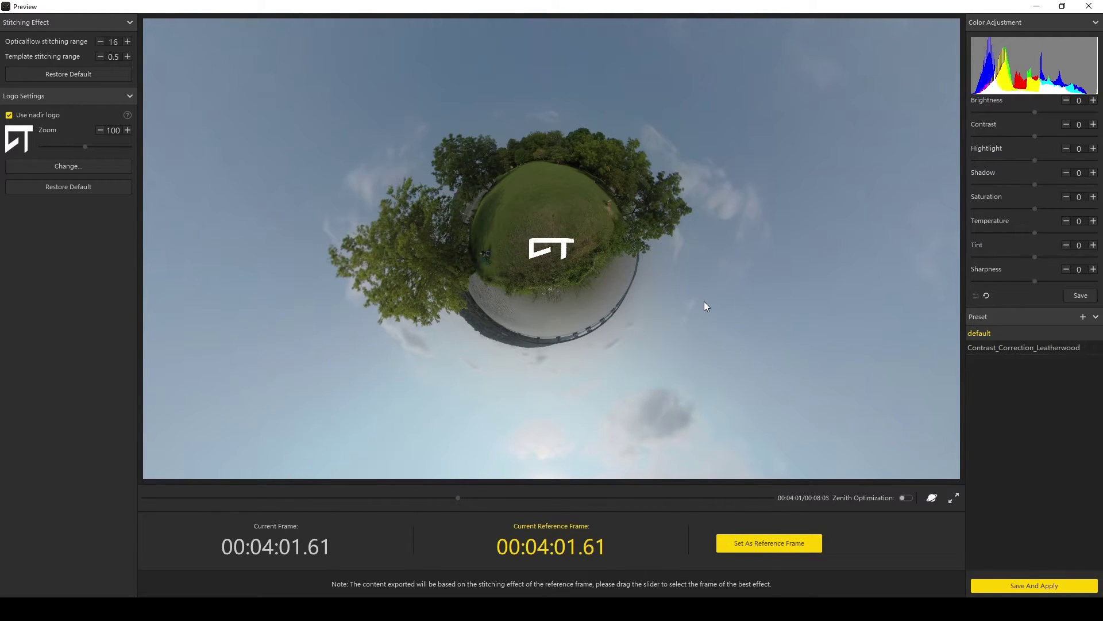
{"action": "mouse_move", "coordinate": [529, 241]}
{"action": "left_mouse_down"}
{"action": "mouse_move", "coordinate": [627, 308]}
{"action": "mouse_move", "coordinate": [750, 467]}
{"action": "mouse_move", "coordinate": [746, 415]}
{"action": "mouse_move", "coordinate": [722, 371]}
{"action": "mouse_move", "coordinate": [692, 362]}
{"action": "mouse_move", "coordinate": [509, 5]}
{"action": "left_mouse_up"}
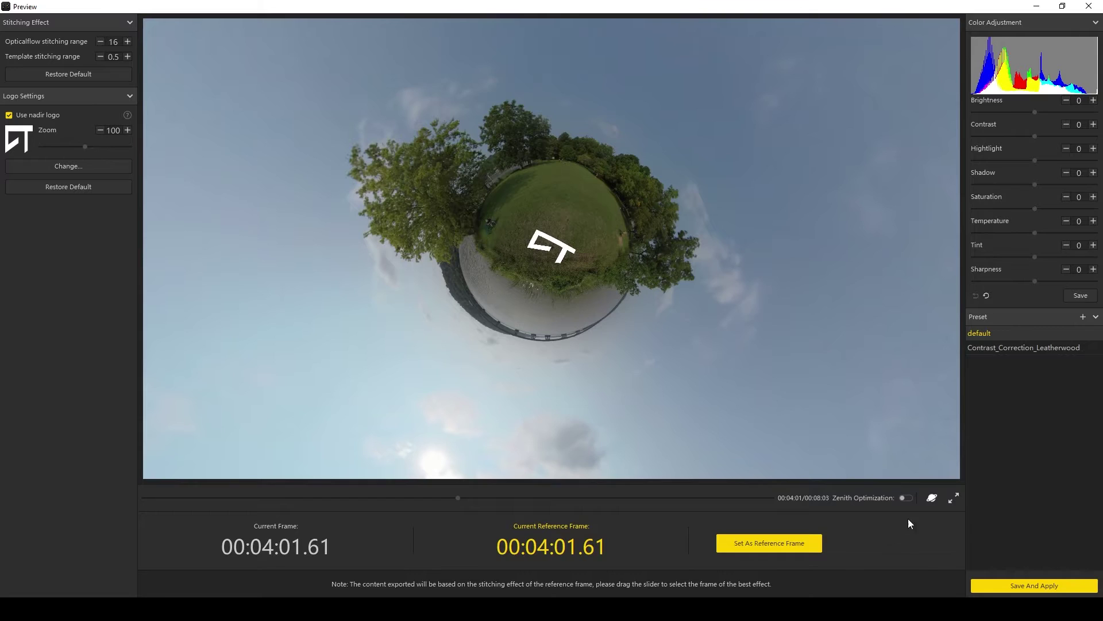
Return the preview to Natural View and pan toward the riverbank and bridge
{"action": "left_click", "coordinate": [932, 497]}
{"action": "left_click", "coordinate": [940, 585]}
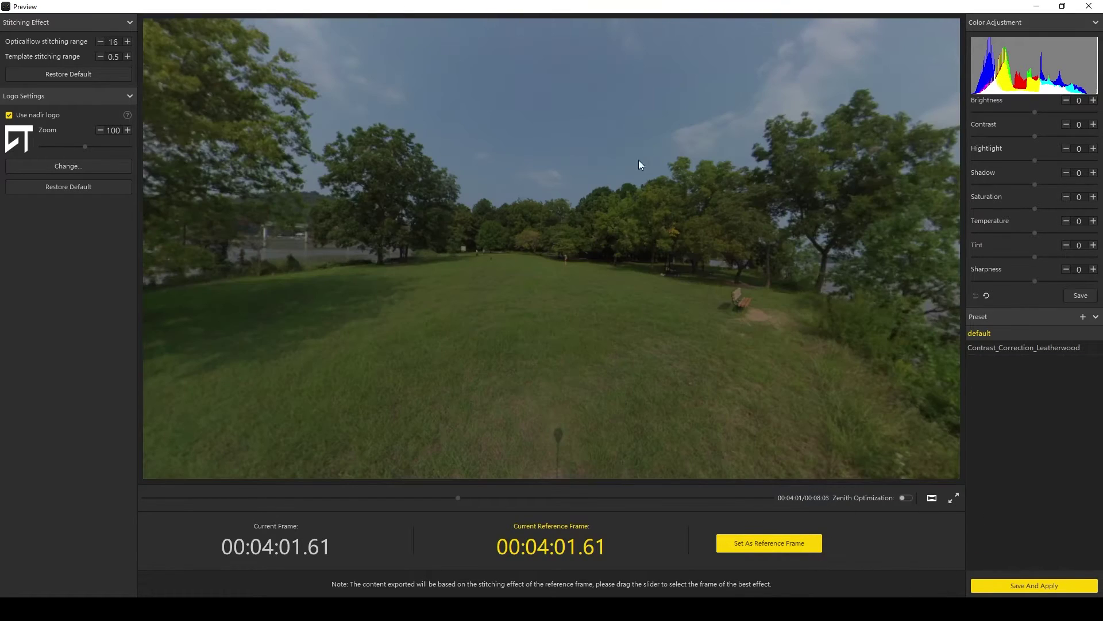
{"action": "mouse_move", "coordinate": [625, 154]}
{"action": "left_mouse_down"}
{"action": "mouse_move", "coordinate": [572, 288]}
{"action": "mouse_move", "coordinate": [459, 289]}
{"action": "left_mouse_up"}
{"action": "scroll", "coordinate": [467, 287], "scroll_direction": "down", "scroll_amount": 5}
{"action": "scroll", "coordinate": [459, 280], "scroll_direction": "up", "scroll_amount": 5}
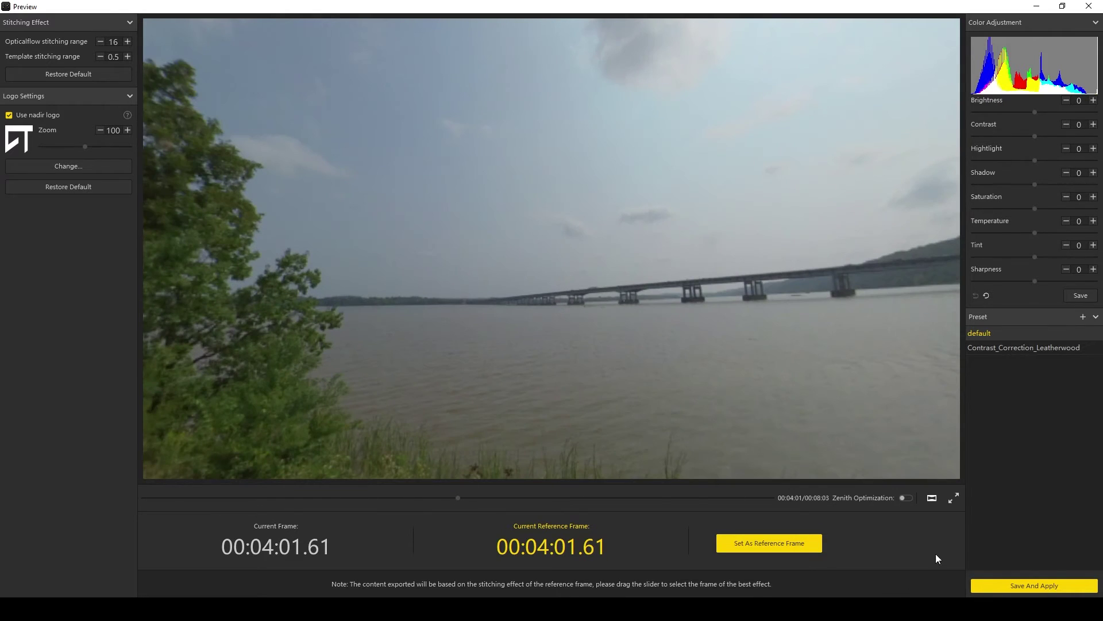
{"action": "left_click", "coordinate": [932, 498]}
{"action": "left_click", "coordinate": [948, 512]}
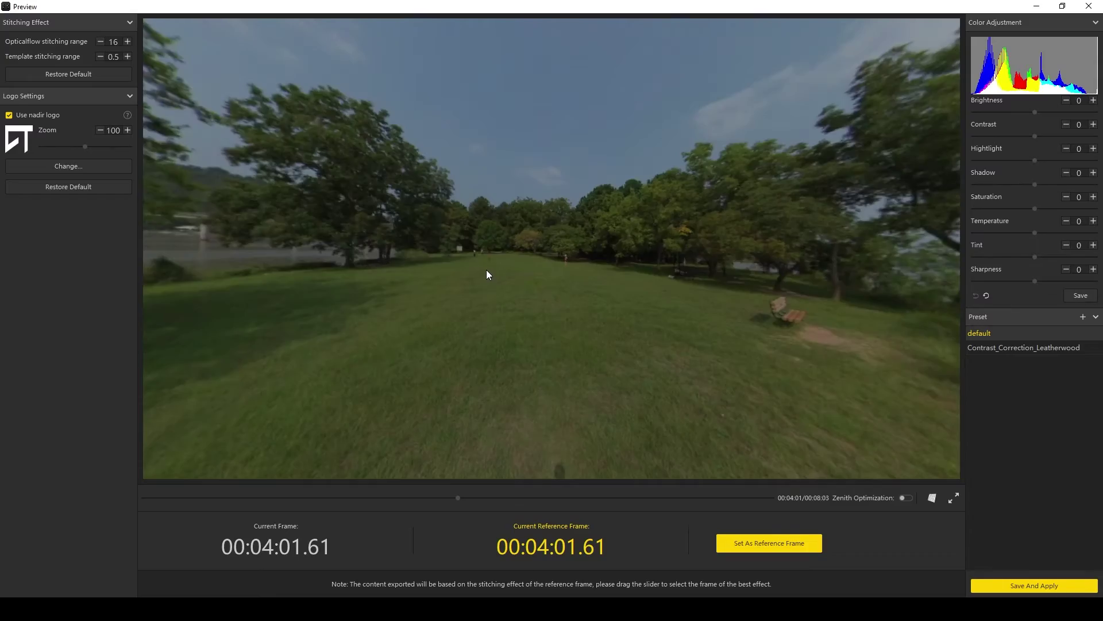
{"action": "mouse_move", "coordinate": [486, 275]}
{"action": "left_mouse_down"}
{"action": "mouse_move", "coordinate": [678, 342]}
{"action": "mouse_move", "coordinate": [722, 370]}
{"action": "mouse_move", "coordinate": [388, 451]}
{"action": "mouse_move", "coordinate": [729, 377]}
{"action": "mouse_move", "coordinate": [594, 313]}
{"action": "mouse_move", "coordinate": [242, 301]}
{"action": "mouse_move", "coordinate": [551, 291]}
{"action": "mouse_move", "coordinate": [540, 275]}
{"action": "mouse_move", "coordinate": [862, 278]}
{"action": "mouse_move", "coordinate": [556, 377]}
{"action": "mouse_move", "coordinate": [467, 254]}
{"action": "mouse_move", "coordinate": [629, 219]}
{"action": "mouse_move", "coordinate": [452, 238]}
{"action": "mouse_move", "coordinate": [552, 358]}
{"action": "mouse_move", "coordinate": [520, 244]}
{"action": "mouse_move", "coordinate": [667, 180]}
{"action": "mouse_move", "coordinate": [348, 161]}
{"action": "mouse_move", "coordinate": [83, 94]}
{"action": "left_mouse_up"}
Turn off the nadir logo and tilt the view between the ground and the sky
{"action": "left_click", "coordinate": [10, 115]}
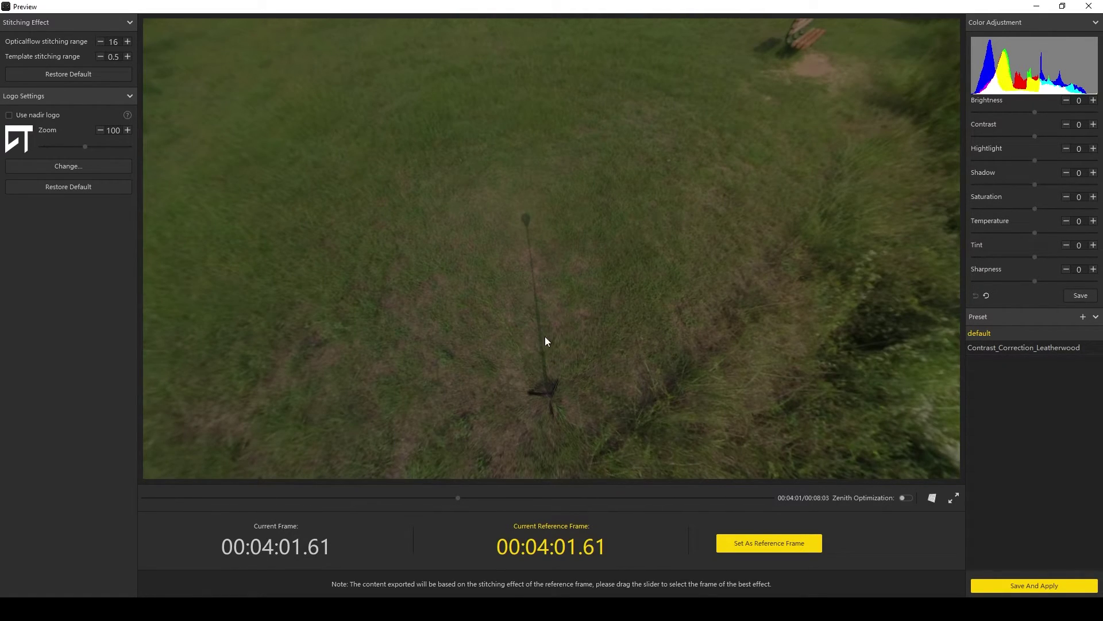
{"action": "left_click_drag", "start_coordinate": [545, 339], "coordinate": [864, 193]}
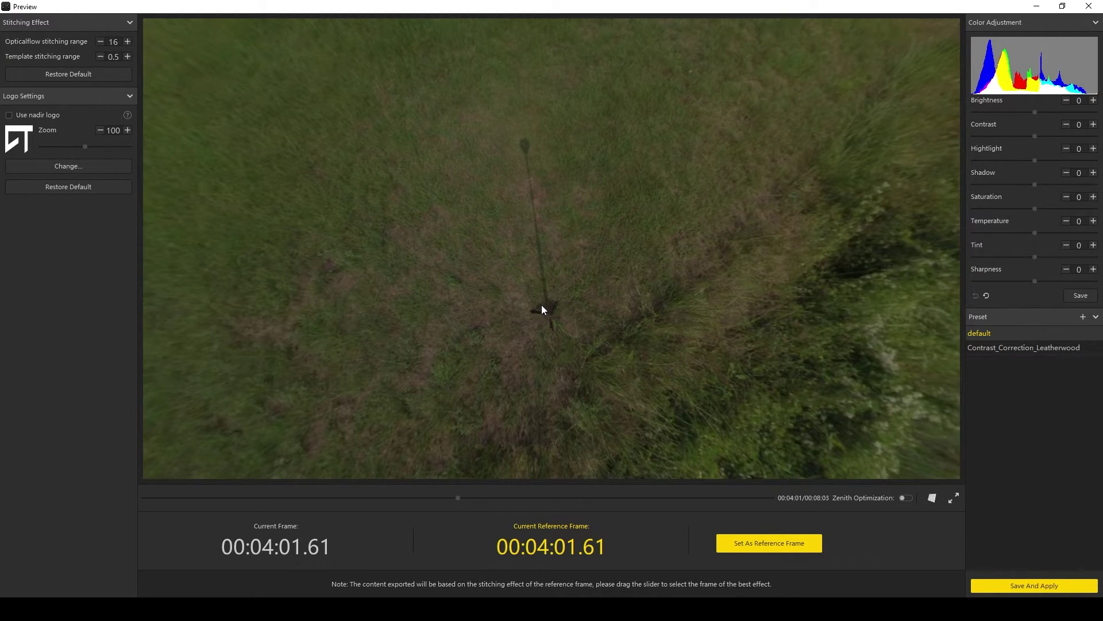
{"action": "mouse_move", "coordinate": [541, 304]}
{"action": "left_mouse_down"}
{"action": "mouse_move", "coordinate": [593, 385]}
{"action": "mouse_move", "coordinate": [613, 256]}
{"action": "mouse_move", "coordinate": [562, 347]}
{"action": "left_mouse_up"}
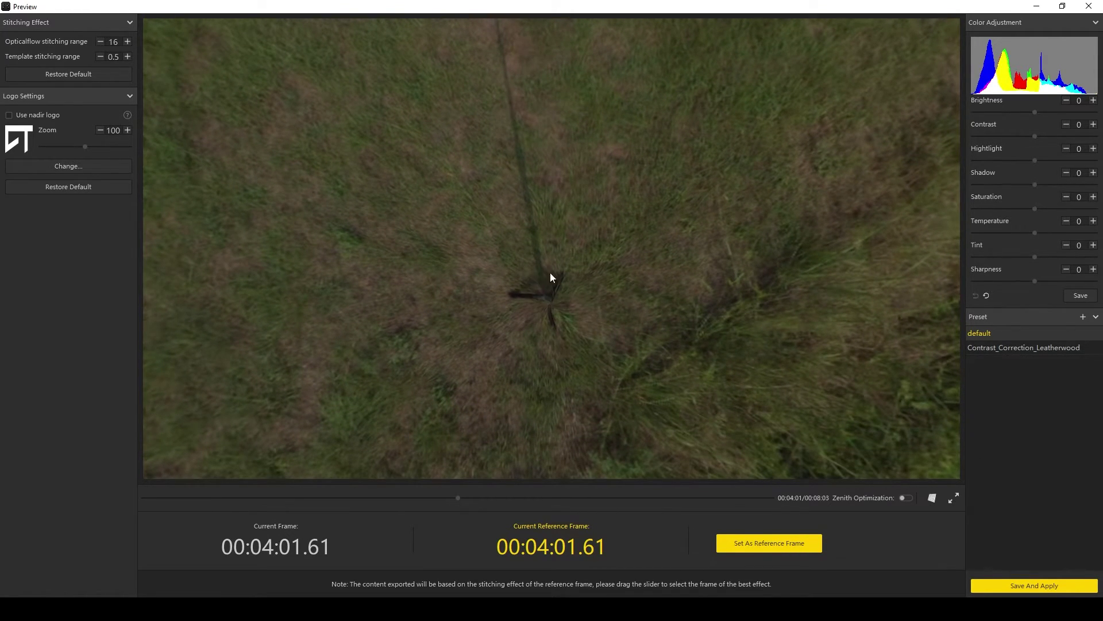
{"action": "left_click_drag", "start_coordinate": [528, 217], "coordinate": [508, 403]}
{"action": "left_click_drag", "start_coordinate": [523, 218], "coordinate": [534, 435]}
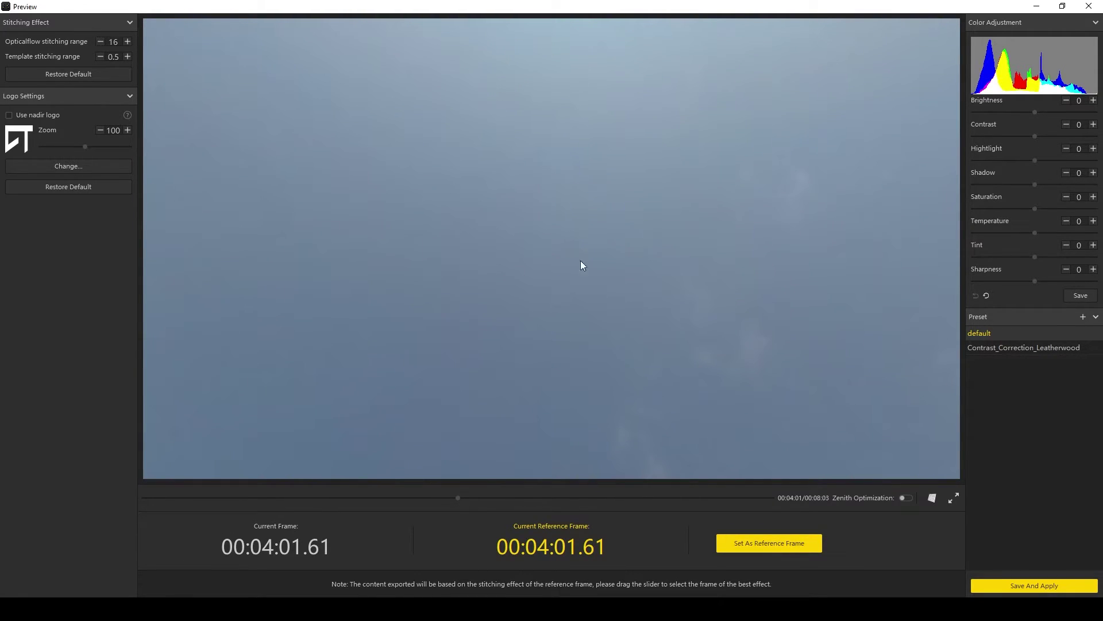
{"action": "left_click_drag", "start_coordinate": [586, 242], "coordinate": [555, 343]}
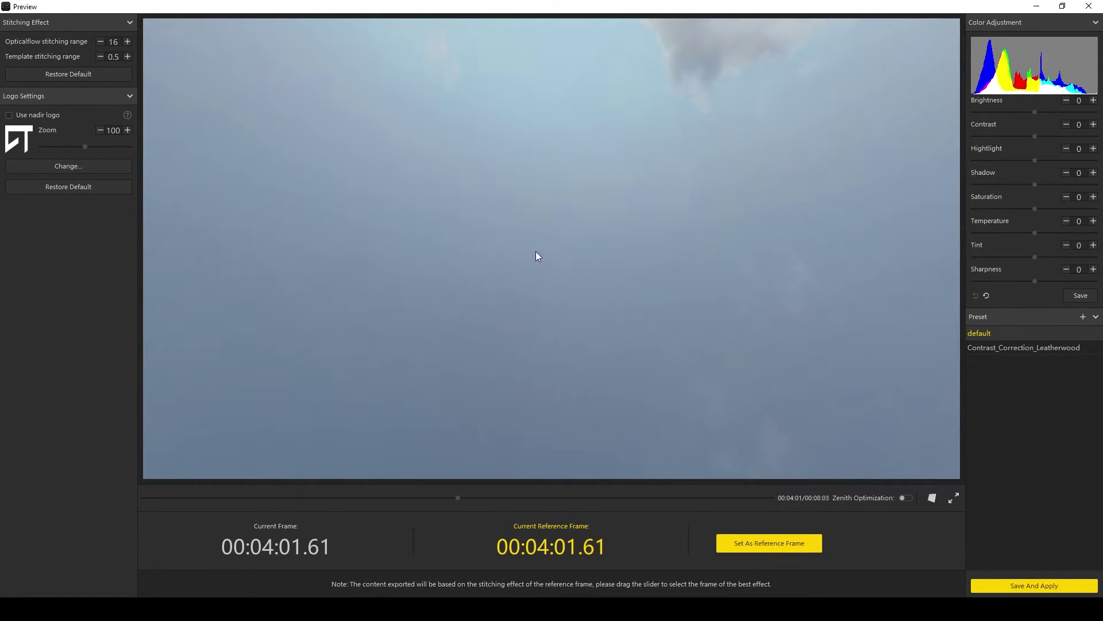
{"action": "left_click_drag", "start_coordinate": [535, 406], "coordinate": [528, 128]}
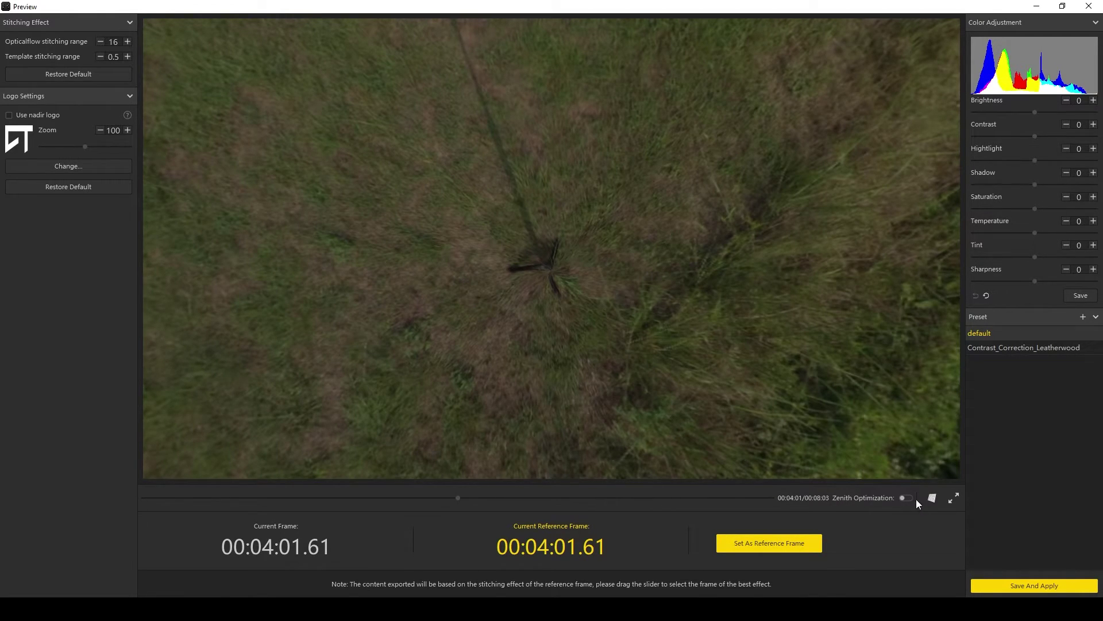
{"action": "left_click", "coordinate": [904, 499]}
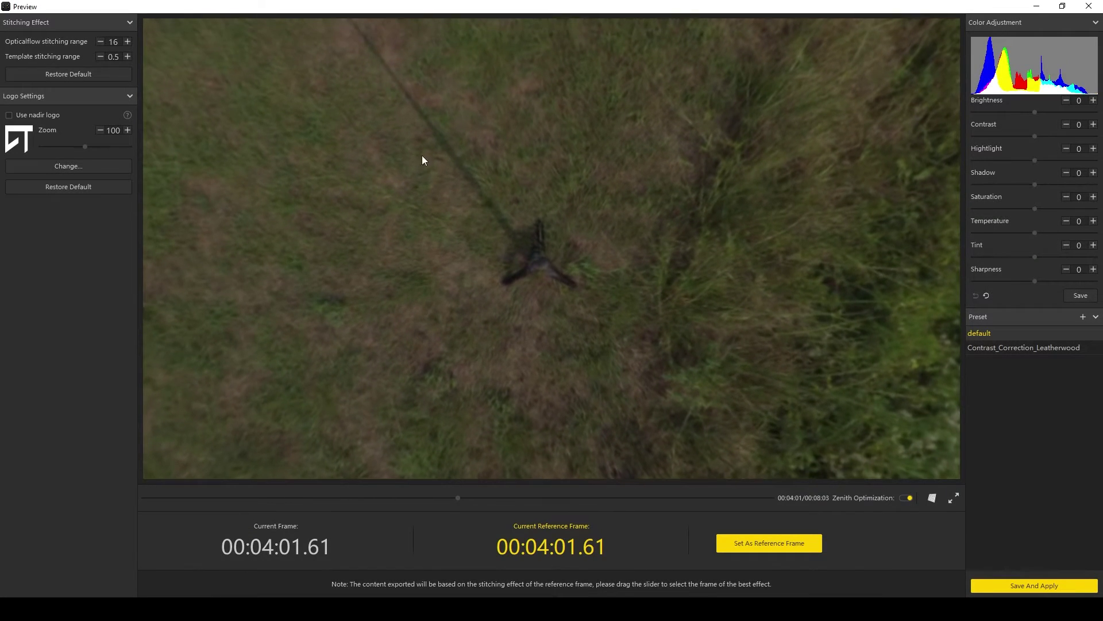
{"action": "left_click_drag", "start_coordinate": [422, 160], "coordinate": [522, 185]}
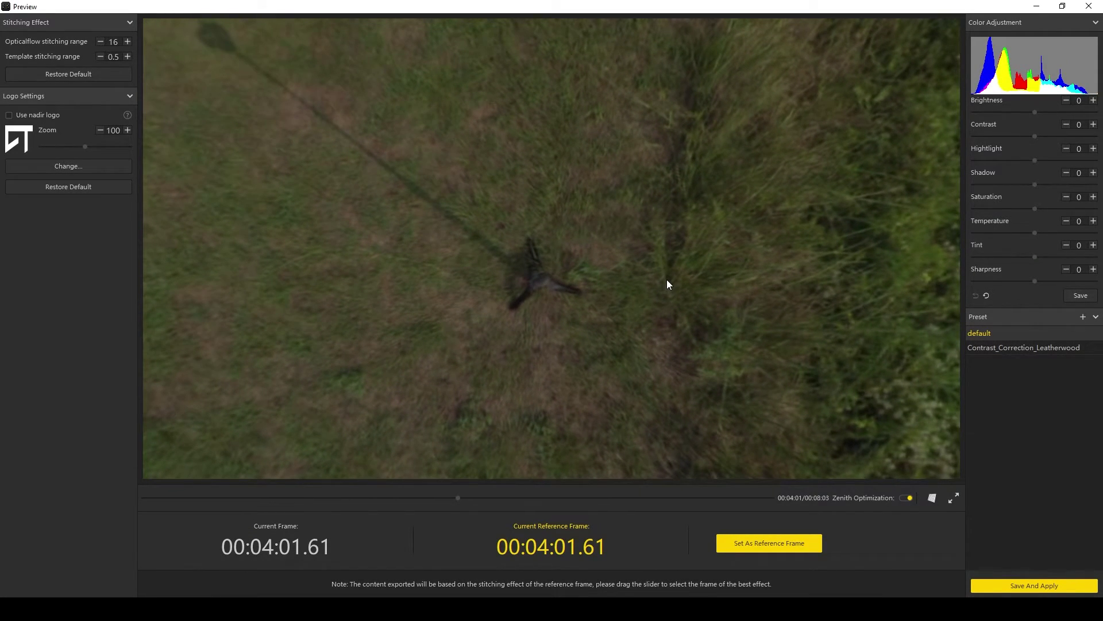
{"action": "mouse_move", "coordinate": [667, 281]}
{"action": "left_mouse_down"}
{"action": "mouse_move", "coordinate": [619, 221]}
{"action": "mouse_move", "coordinate": [687, 244]}
{"action": "mouse_move", "coordinate": [862, 264]}
{"action": "mouse_move", "coordinate": [635, 264]}
{"action": "mouse_move", "coordinate": [682, 274]}
{"action": "left_mouse_up"}
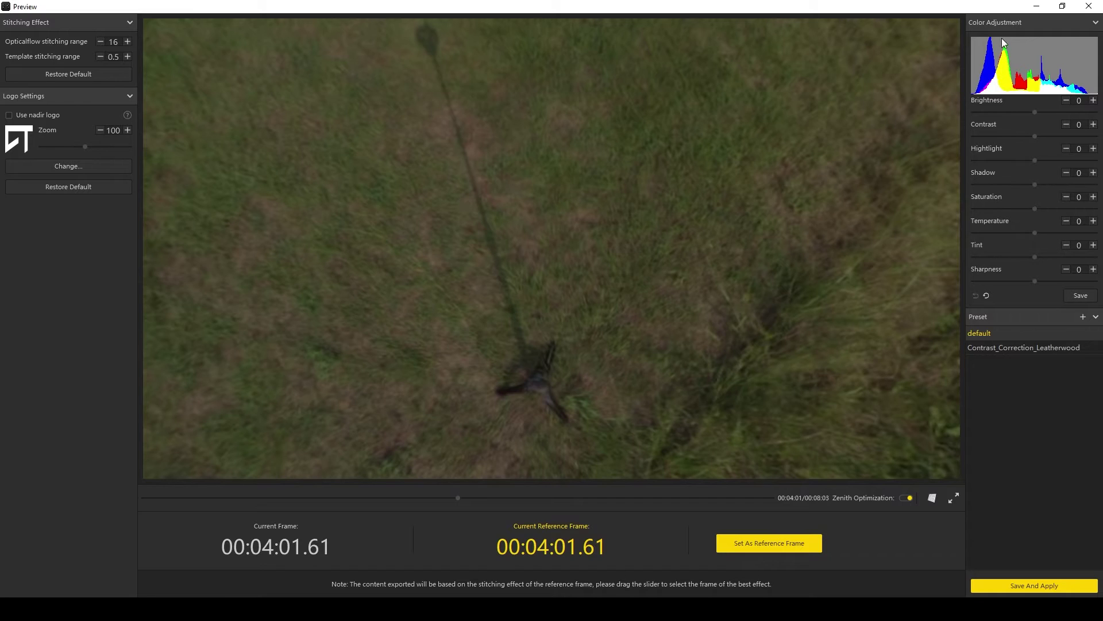
{"action": "left_click", "coordinate": [1095, 22]}
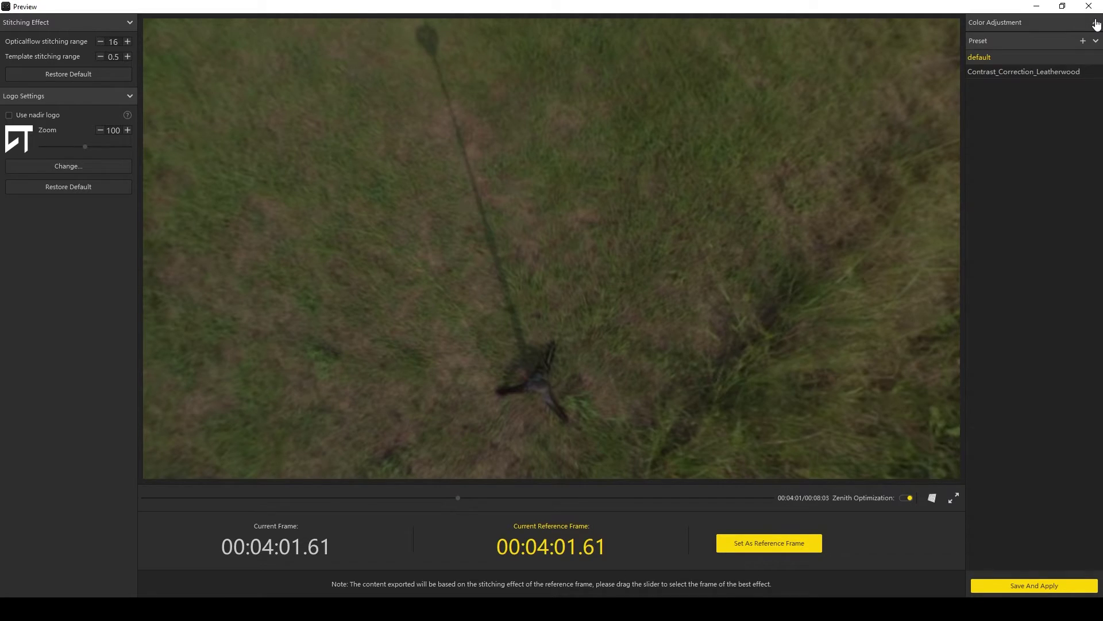
{"action": "left_click", "coordinate": [1095, 23]}
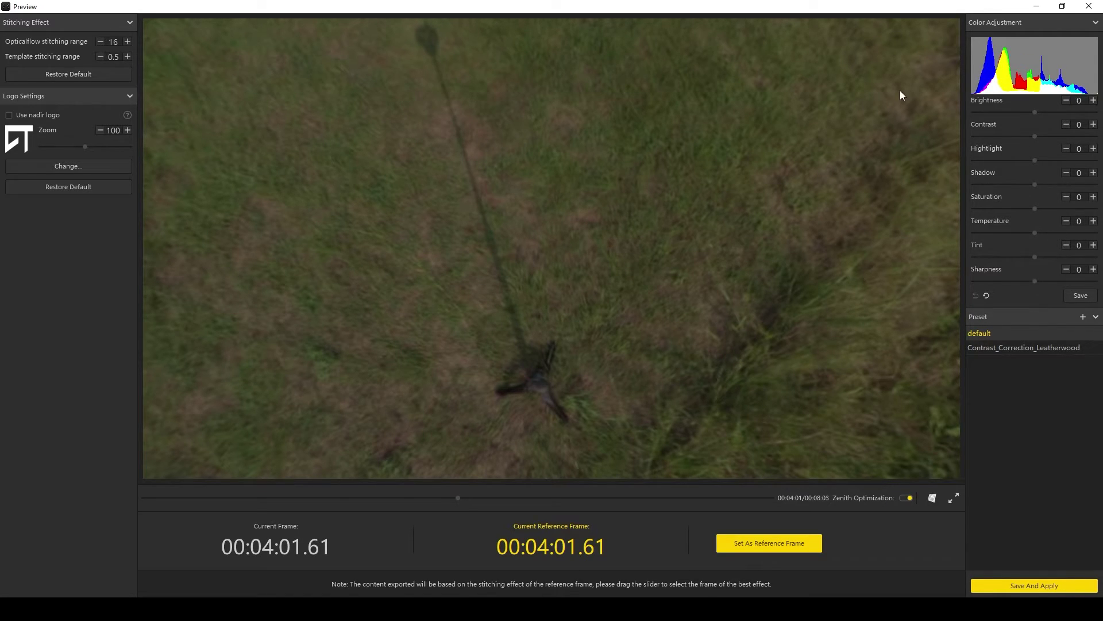
{"action": "mouse_move", "coordinate": [867, 138]}
{"action": "left_mouse_down"}
{"action": "mouse_move", "coordinate": [535, 280]}
{"action": "mouse_move", "coordinate": [483, 355]}
{"action": "mouse_move", "coordinate": [633, 320]}
{"action": "mouse_move", "coordinate": [475, 340]}
{"action": "mouse_move", "coordinate": [422, 303]}
{"action": "mouse_move", "coordinate": [647, 249]}
{"action": "left_mouse_up"}
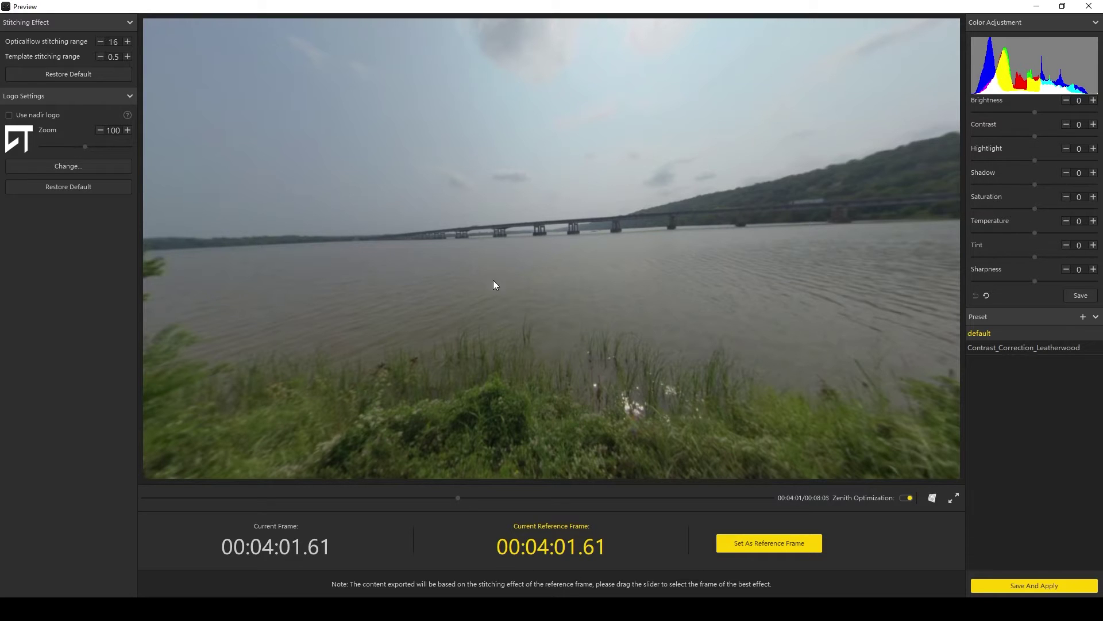
Set brightness to -9, contrast to 33 and shadow to -15
{"action": "left_click_drag", "start_coordinate": [499, 270], "coordinate": [486, 241]}
{"action": "left_click_drag", "start_coordinate": [1026, 111], "coordinate": [1054, 136]}
{"action": "left_click_drag", "start_coordinate": [819, 173], "coordinate": [456, 162]}
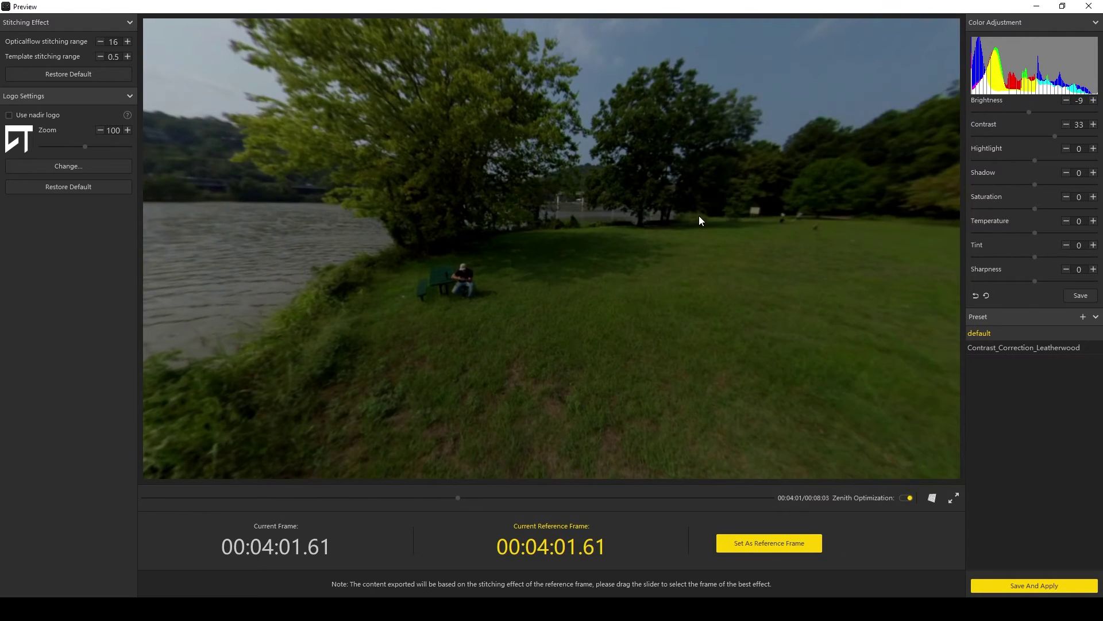
{"action": "mouse_move", "coordinate": [699, 216]}
{"action": "left_mouse_down"}
{"action": "mouse_move", "coordinate": [609, 252]}
{"action": "mouse_move", "coordinate": [539, 216]}
{"action": "mouse_move", "coordinate": [573, 332]}
{"action": "left_mouse_up"}
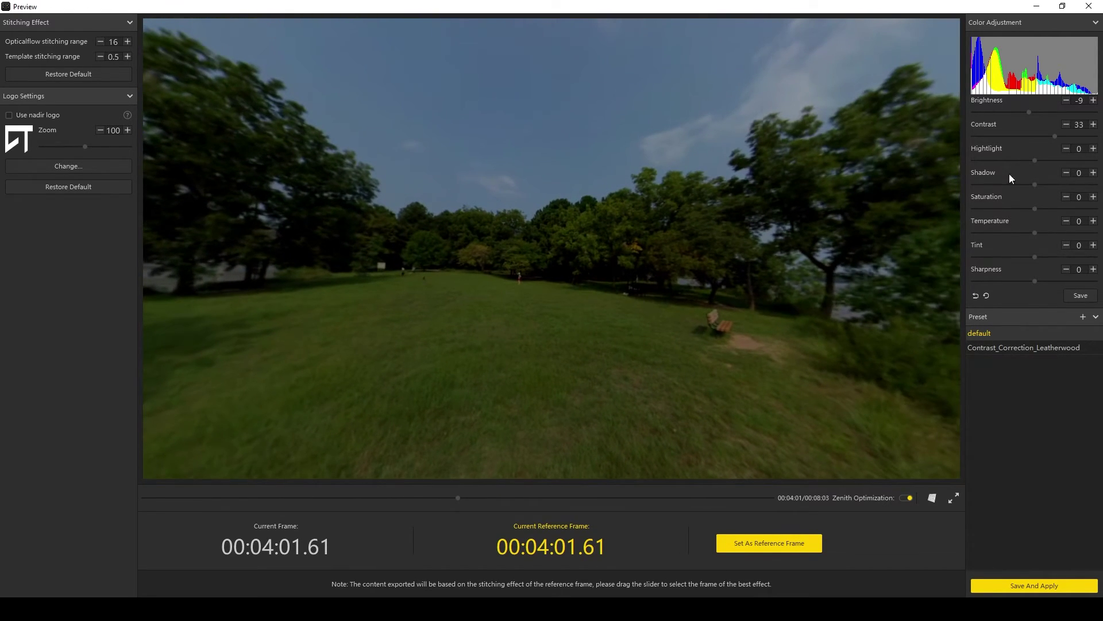
{"action": "left_click_drag", "start_coordinate": [1034, 184], "coordinate": [1025, 184]}
{"action": "mouse_move", "coordinate": [607, 241]}
{"action": "left_mouse_down"}
{"action": "mouse_move", "coordinate": [571, 233]}
{"action": "mouse_move", "coordinate": [736, 191]}
{"action": "left_mouse_up"}
Set the color temperature to 12
{"action": "left_click_drag", "start_coordinate": [1035, 234], "coordinate": [1044, 233]}
{"action": "mouse_move", "coordinate": [656, 207]}
{"action": "left_mouse_down"}
{"action": "mouse_move", "coordinate": [561, 195]}
{"action": "mouse_move", "coordinate": [532, 236]}
{"action": "mouse_move", "coordinate": [543, 223]}
{"action": "left_mouse_up"}
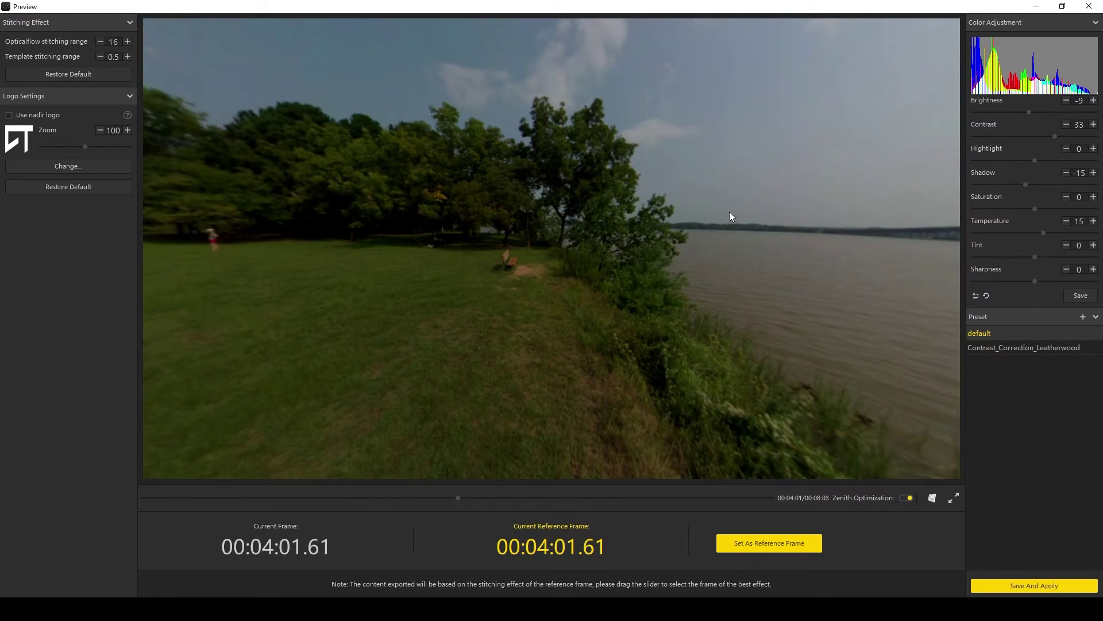
{"action": "mouse_move", "coordinate": [812, 199]}
{"action": "left_mouse_down"}
{"action": "mouse_move", "coordinate": [366, 240]}
{"action": "mouse_move", "coordinate": [476, 244]}
{"action": "mouse_move", "coordinate": [411, 254]}
{"action": "mouse_move", "coordinate": [766, 237]}
{"action": "mouse_move", "coordinate": [652, 271]}
{"action": "mouse_move", "coordinate": [635, 311]}
{"action": "mouse_move", "coordinate": [370, 209]}
{"action": "left_mouse_up"}
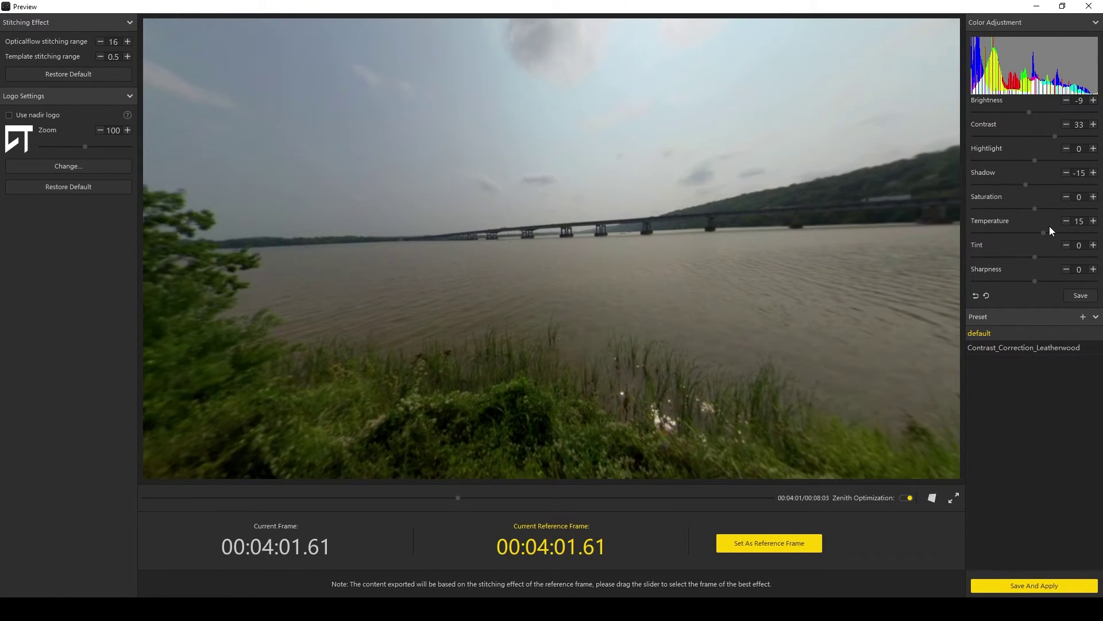
{"action": "left_click_drag", "start_coordinate": [491, 313], "coordinate": [443, 233]}
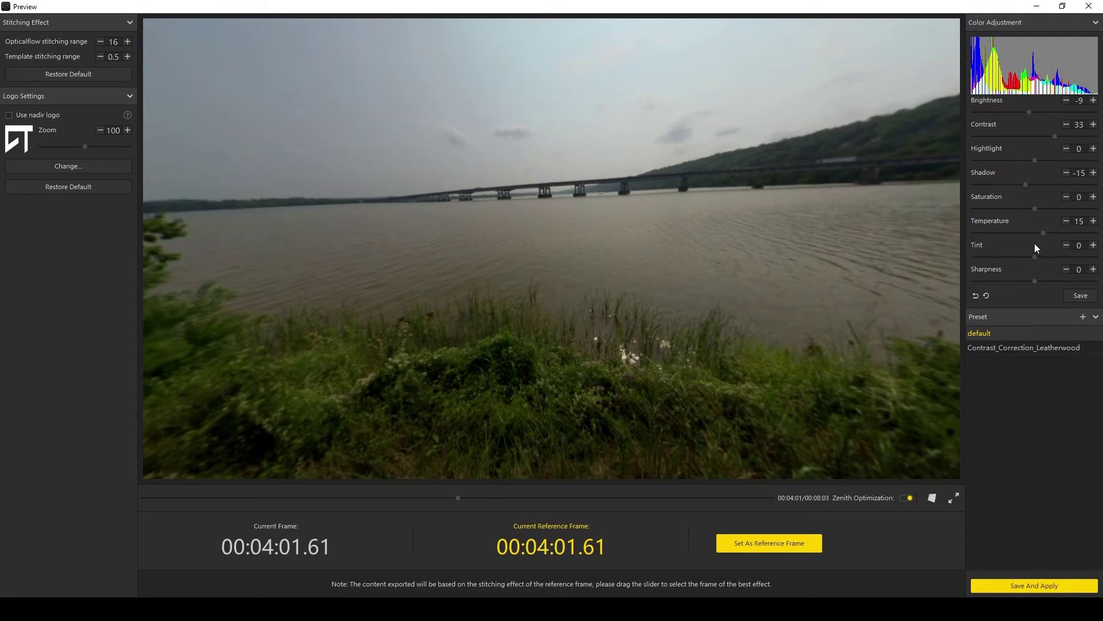
{"action": "left_click_drag", "start_coordinate": [1043, 232], "coordinate": [1042, 232]}
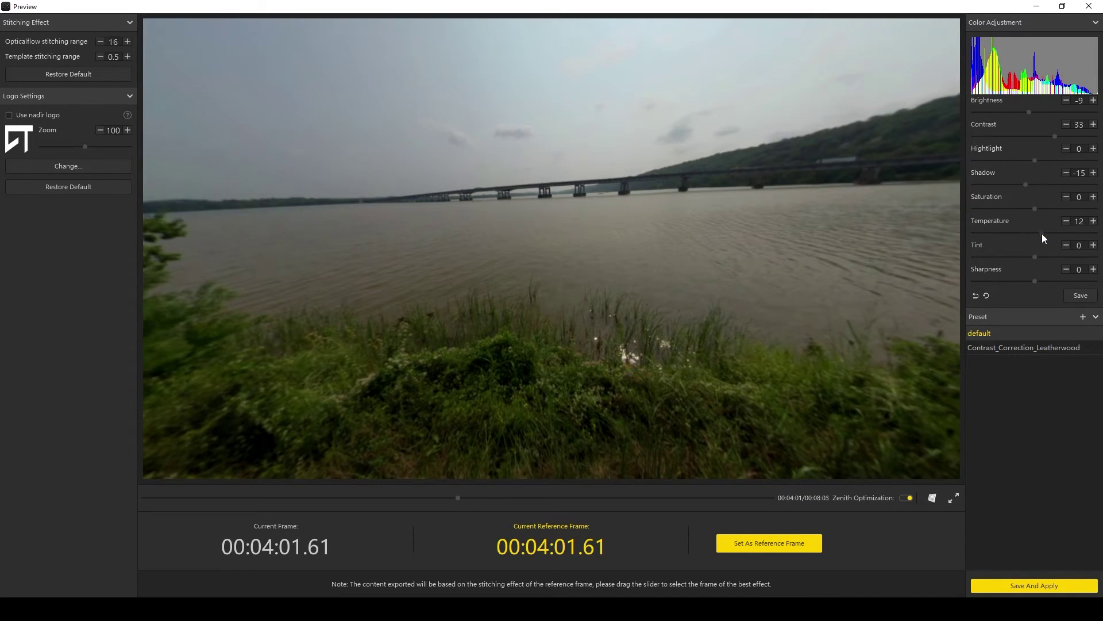
{"action": "mouse_move", "coordinate": [546, 358]}
{"action": "left_mouse_down"}
{"action": "mouse_move", "coordinate": [590, 332]}
{"action": "mouse_move", "coordinate": [352, 226]}
{"action": "mouse_move", "coordinate": [438, 328]}
{"action": "mouse_move", "coordinate": [805, 206]}
{"action": "mouse_move", "coordinate": [647, 185]}
{"action": "left_mouse_up"}
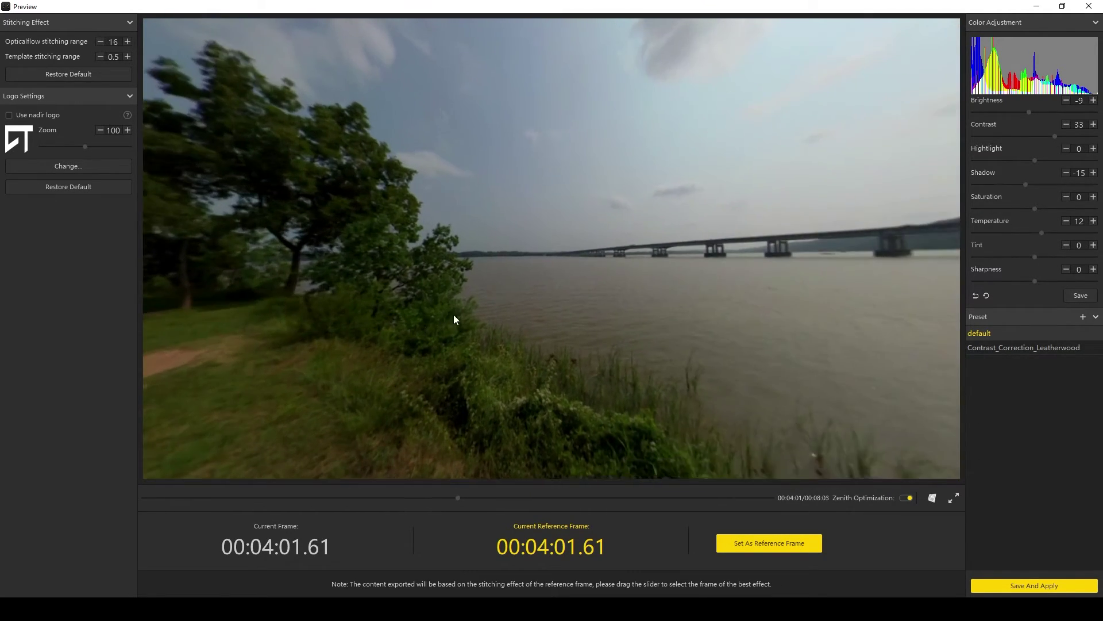
Raise tint to 2 and sharpness to 52 while checking the meadow and bench
{"action": "left_click_drag", "start_coordinate": [453, 315], "coordinate": [783, 306]}
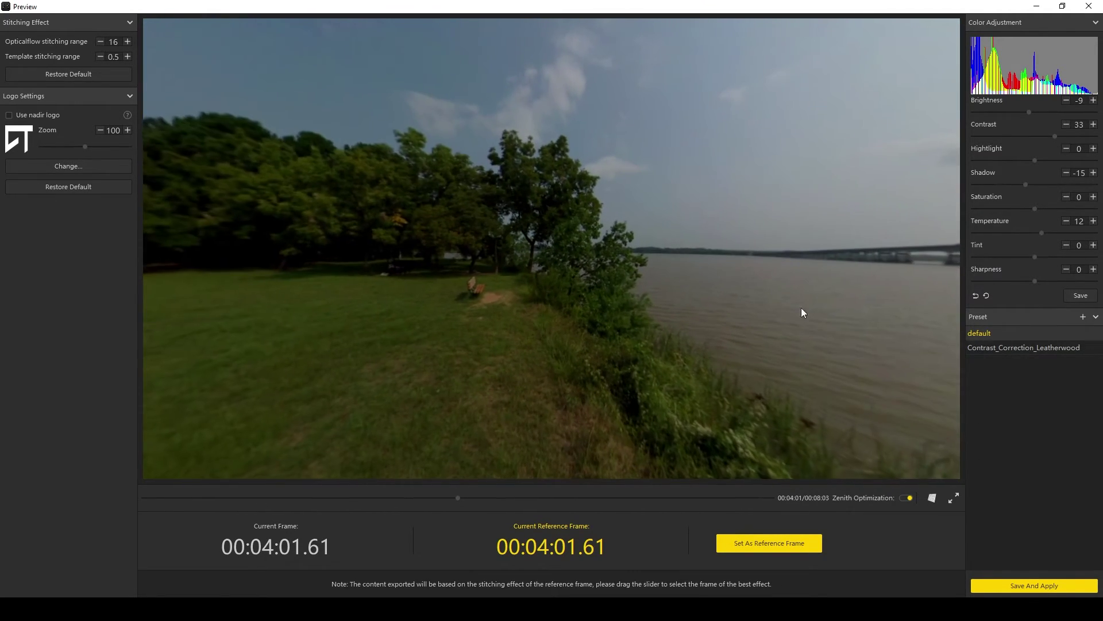
{"action": "left_click", "coordinate": [1093, 245]}
{"action": "left_click", "coordinate": [1093, 245]}
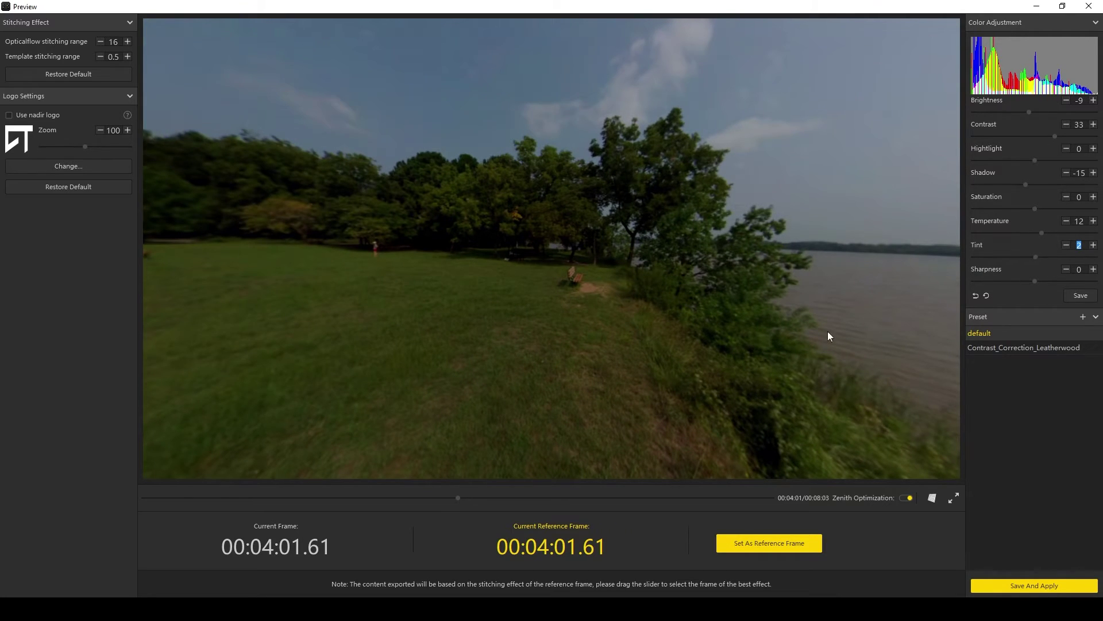
{"action": "left_click_drag", "start_coordinate": [482, 281], "coordinate": [798, 338]}
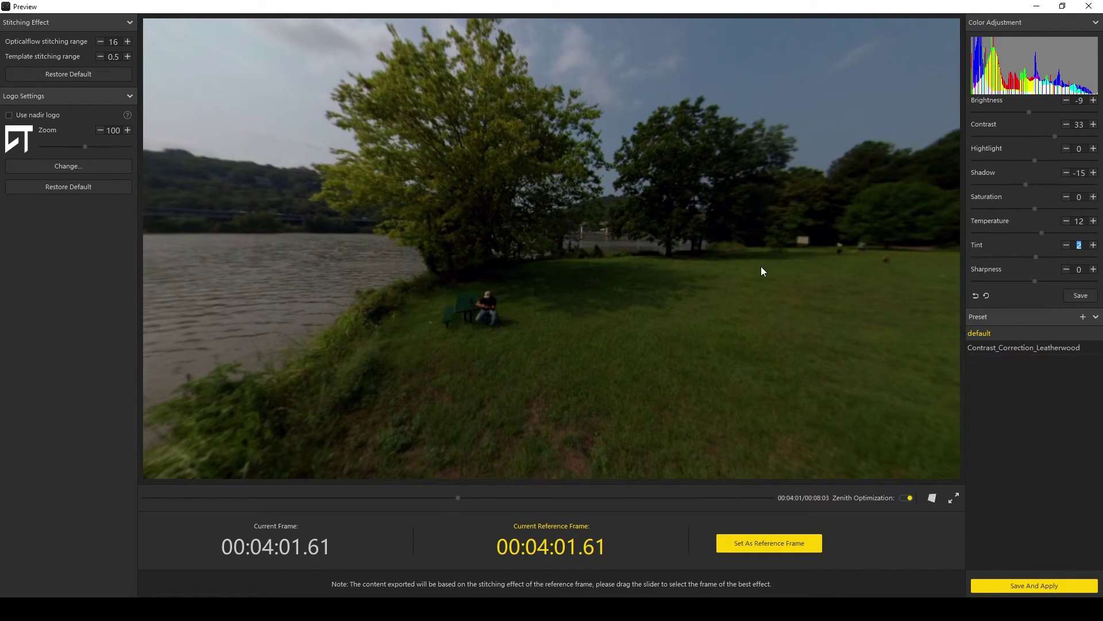
{"action": "mouse_move", "coordinate": [758, 271]}
{"action": "left_mouse_down"}
{"action": "mouse_move", "coordinate": [535, 216]}
{"action": "mouse_move", "coordinate": [658, 468]}
{"action": "mouse_move", "coordinate": [657, 291]}
{"action": "mouse_move", "coordinate": [719, 254]}
{"action": "mouse_move", "coordinate": [648, 239]}
{"action": "mouse_move", "coordinate": [609, 269]}
{"action": "mouse_move", "coordinate": [758, 261]}
{"action": "mouse_move", "coordinate": [487, 354]}
{"action": "left_mouse_up"}
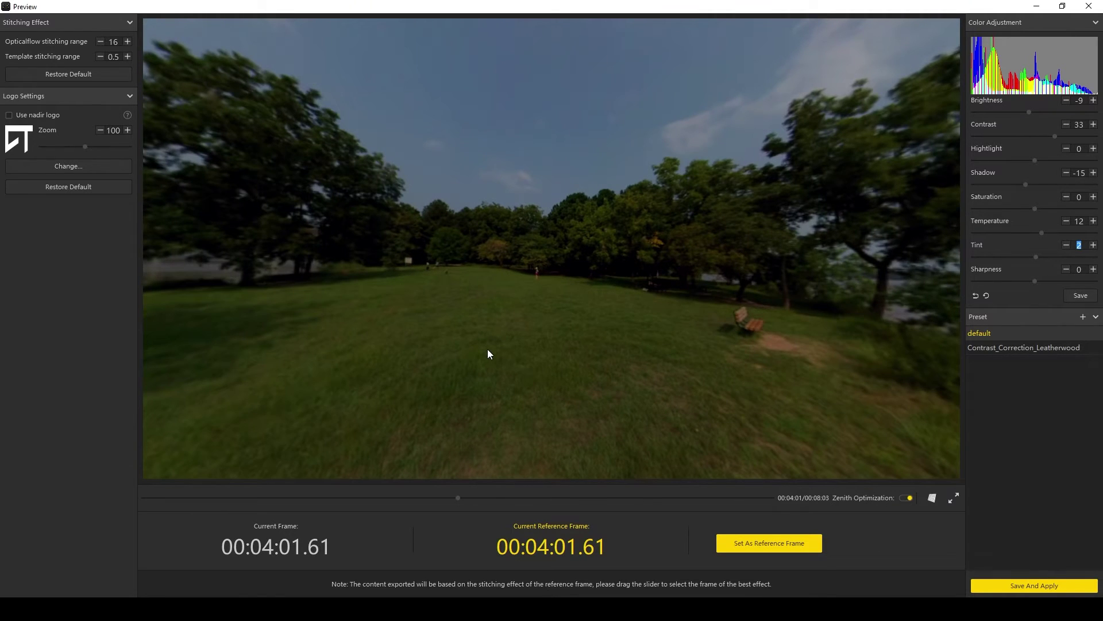
{"action": "mouse_move", "coordinate": [564, 333]}
{"action": "left_mouse_down"}
{"action": "mouse_move", "coordinate": [542, 316]}
{"action": "mouse_move", "coordinate": [650, 319]}
{"action": "left_mouse_up"}
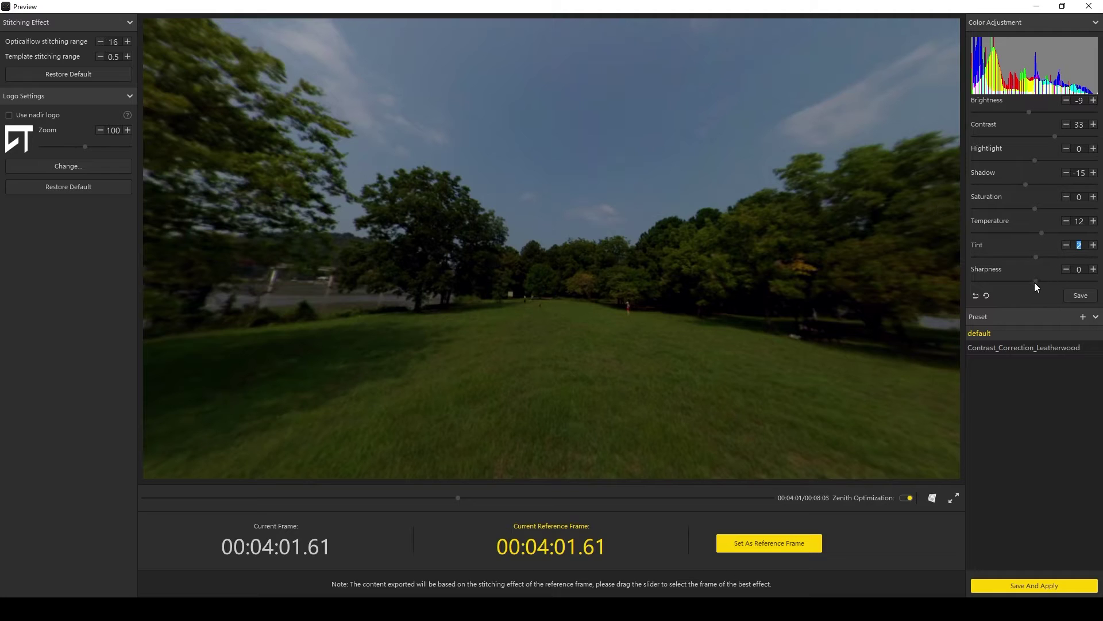
{"action": "left_click_drag", "start_coordinate": [775, 290], "coordinate": [730, 243]}
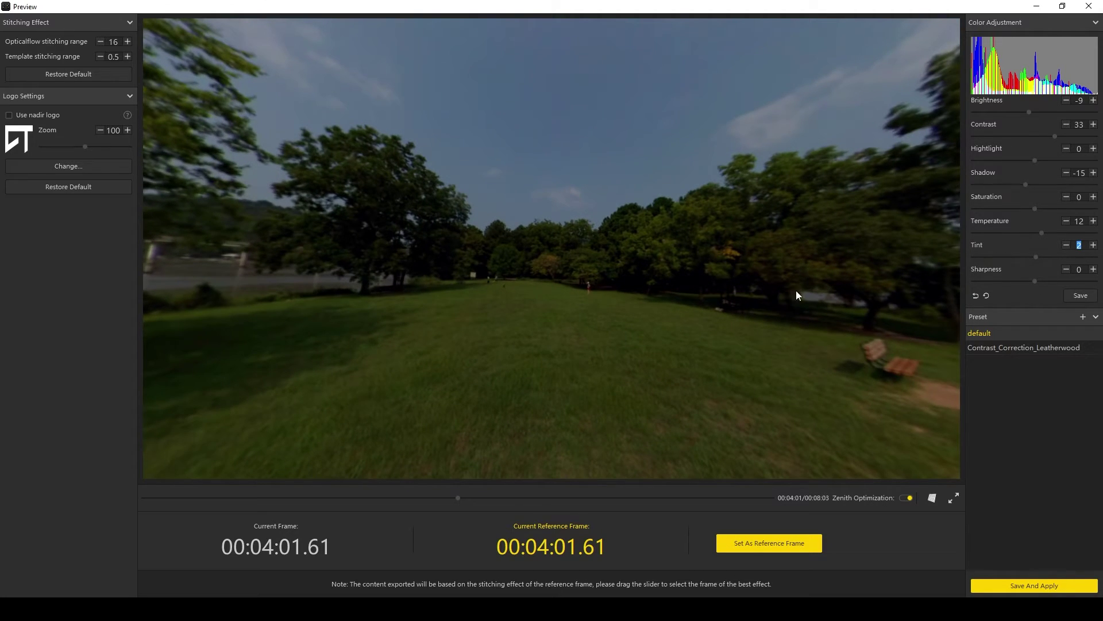
{"action": "left_click_drag", "start_coordinate": [1034, 282], "coordinate": [1067, 282]}
{"action": "mouse_move", "coordinate": [524, 250]}
{"action": "left_mouse_down"}
{"action": "mouse_move", "coordinate": [573, 280]}
{"action": "mouse_move", "coordinate": [530, 274]}
{"action": "mouse_move", "coordinate": [505, 376]}
{"action": "mouse_move", "coordinate": [354, 380]}
{"action": "mouse_move", "coordinate": [557, 340]}
{"action": "mouse_move", "coordinate": [609, 315]}
{"action": "mouse_move", "coordinate": [585, 227]}
{"action": "mouse_move", "coordinate": [485, 109]}
{"action": "mouse_move", "coordinate": [449, 231]}
{"action": "left_mouse_up"}
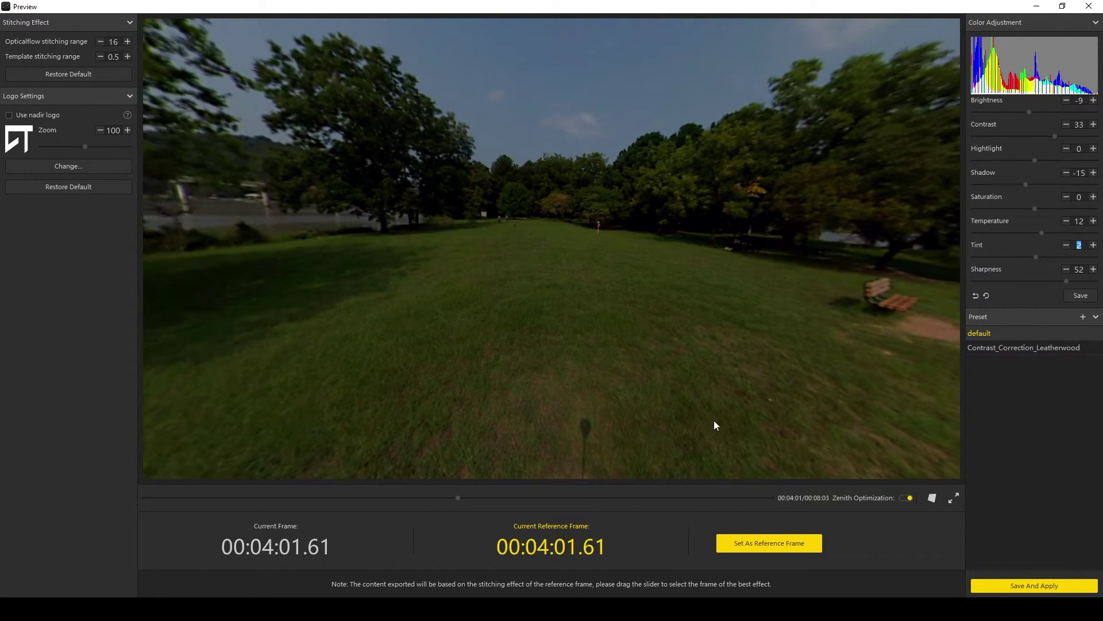
{"action": "mouse_move", "coordinate": [602, 483]}
{"action": "left_mouse_down"}
{"action": "mouse_move", "coordinate": [967, 318]}
{"action": "mouse_move", "coordinate": [542, 264]}
{"action": "left_mouse_up"}
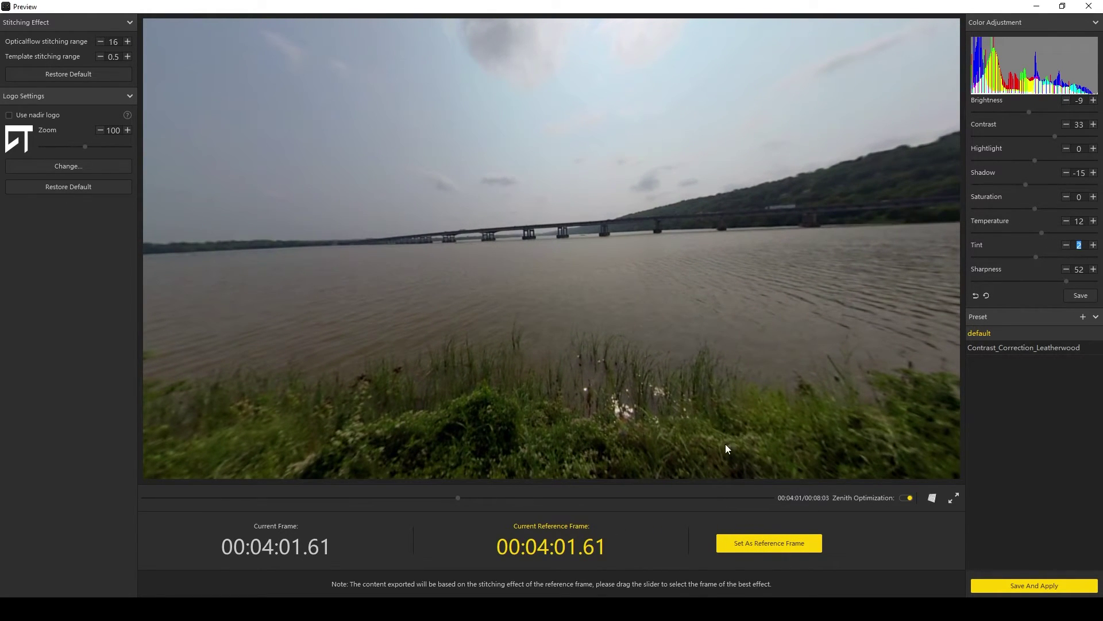
Save the color grade, keep 8K resolution, and switch the output format to MOV
{"action": "left_click", "coordinate": [1031, 586]}
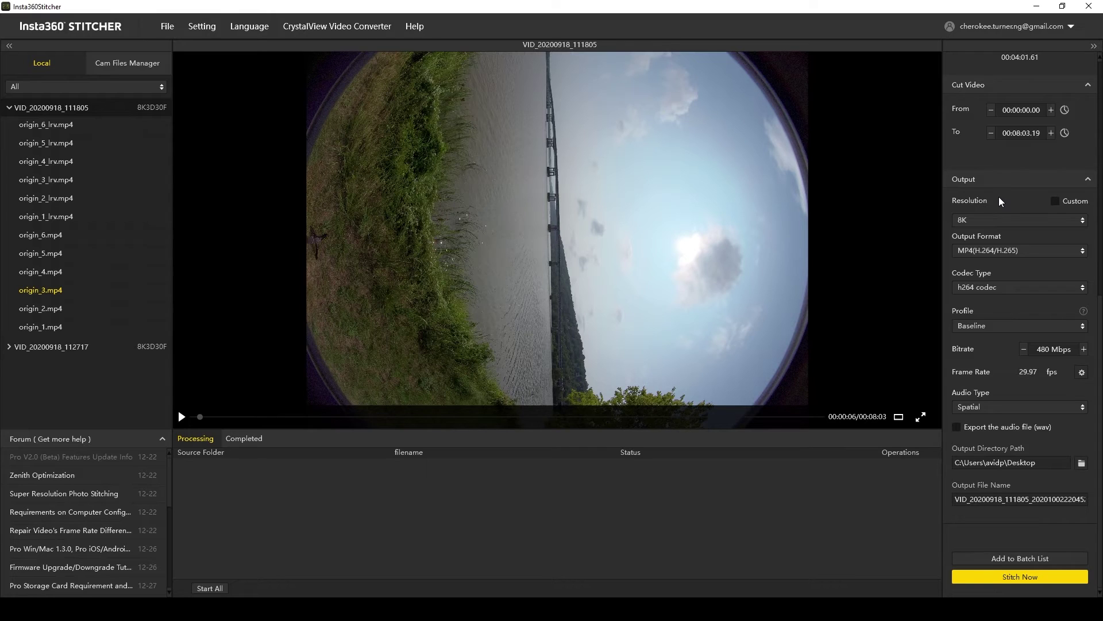
{"action": "left_click", "coordinate": [1007, 221]}
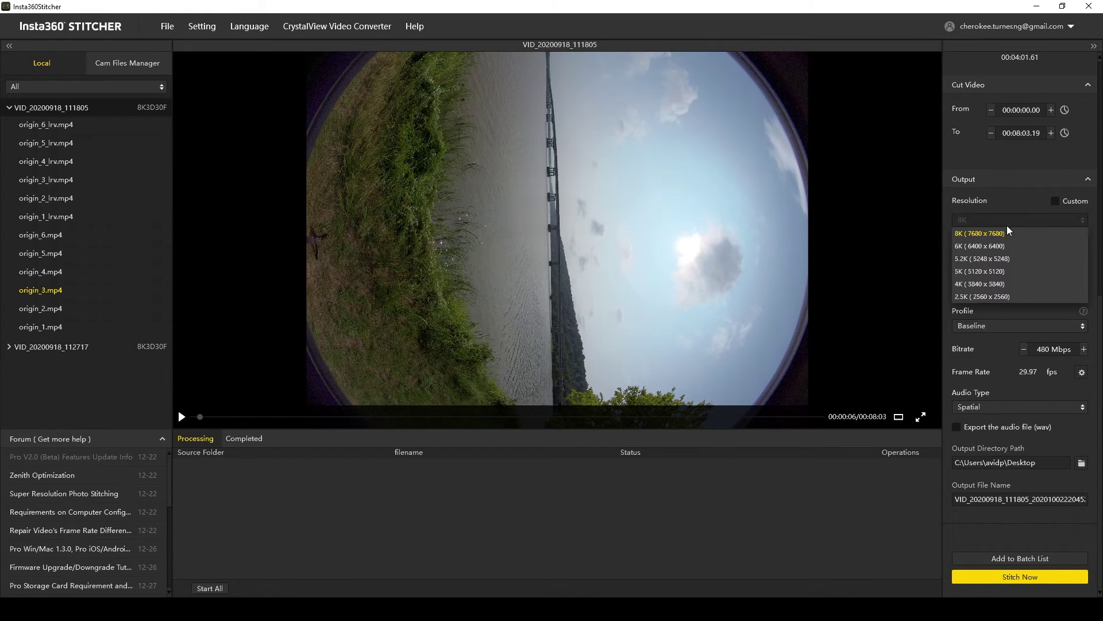
{"action": "left_click", "coordinate": [980, 233]}
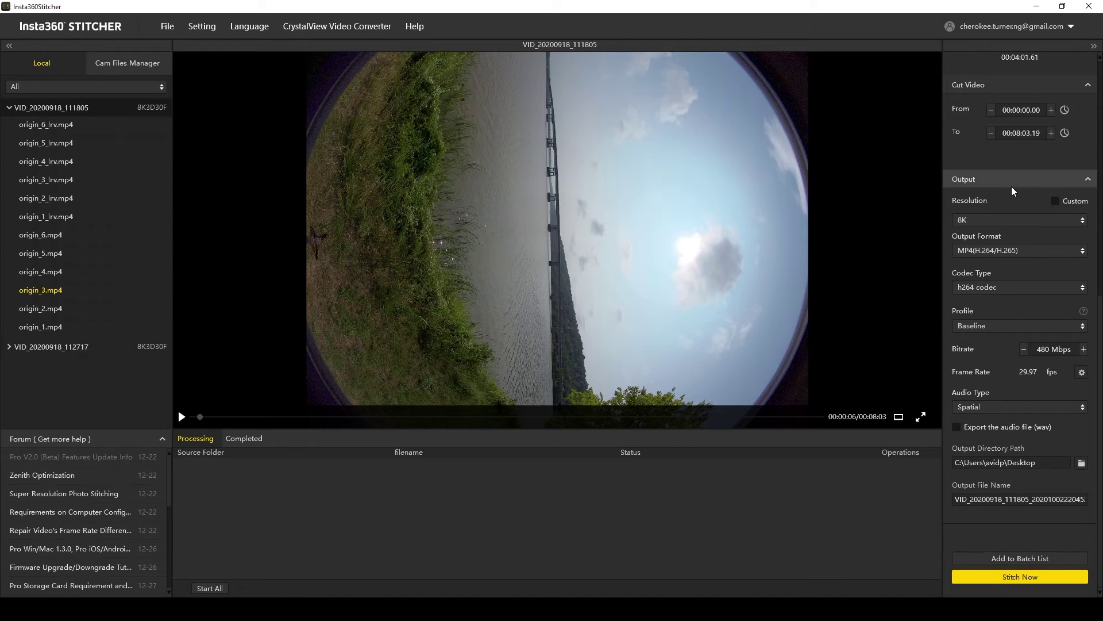
{"action": "left_click", "coordinate": [1045, 250]}
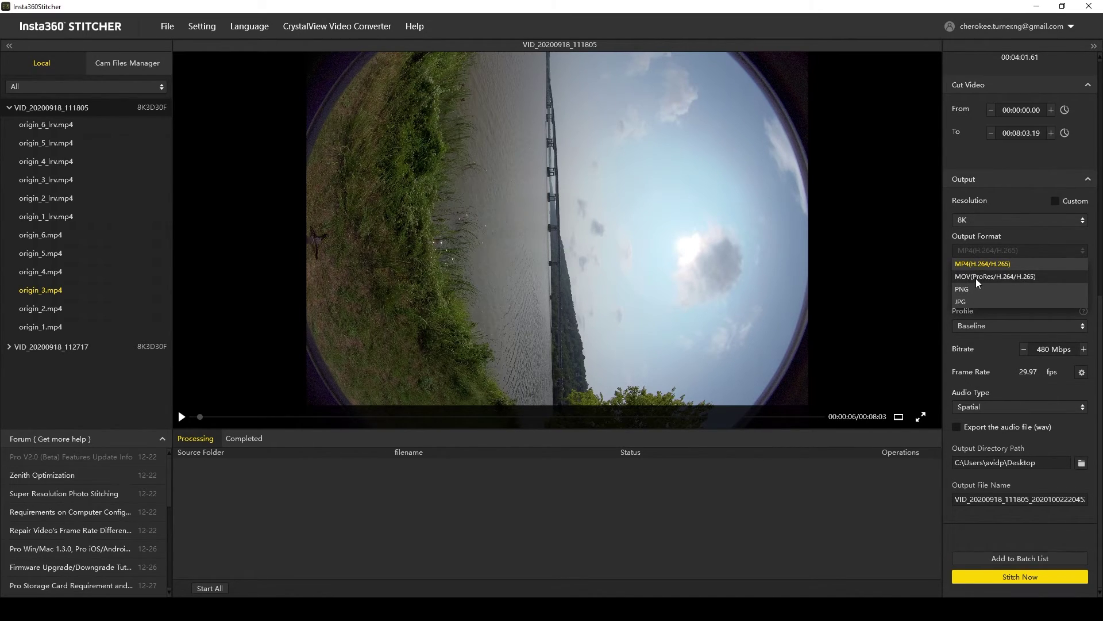
{"action": "left_click", "coordinate": [975, 278]}
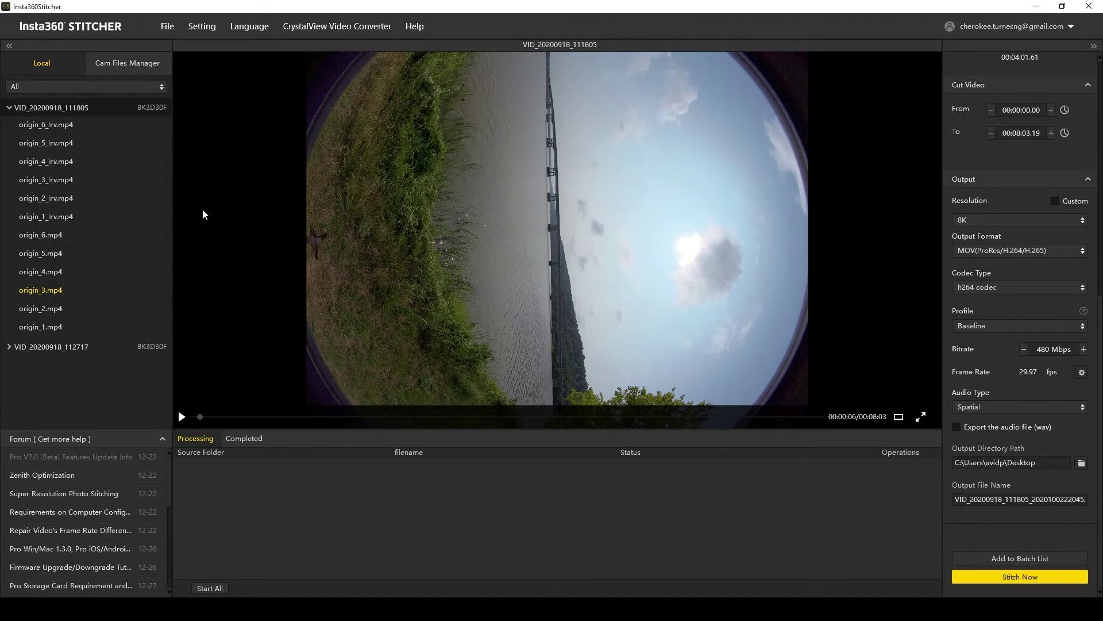
{"action": "left_click", "coordinate": [980, 287]}
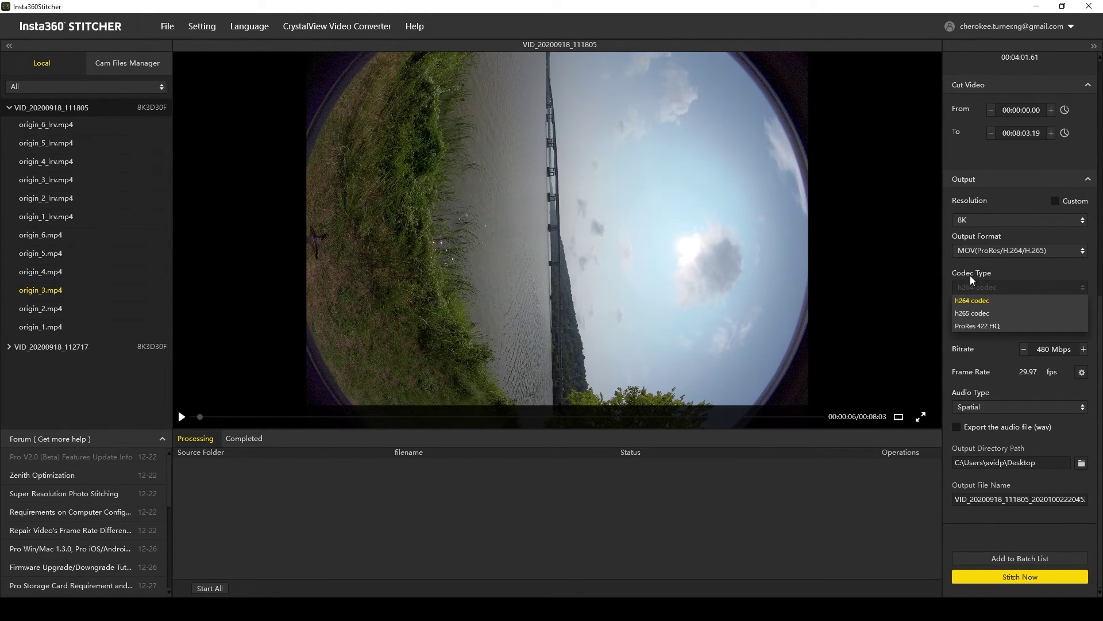
{"action": "left_click", "coordinate": [974, 327]}
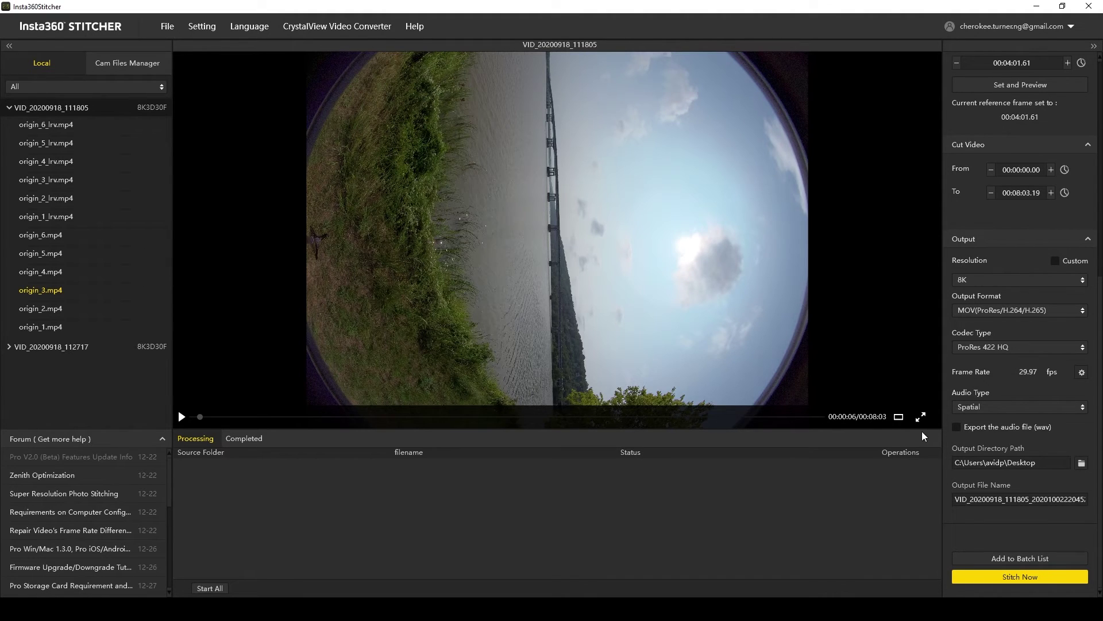
{"action": "left_click", "coordinate": [977, 349]}
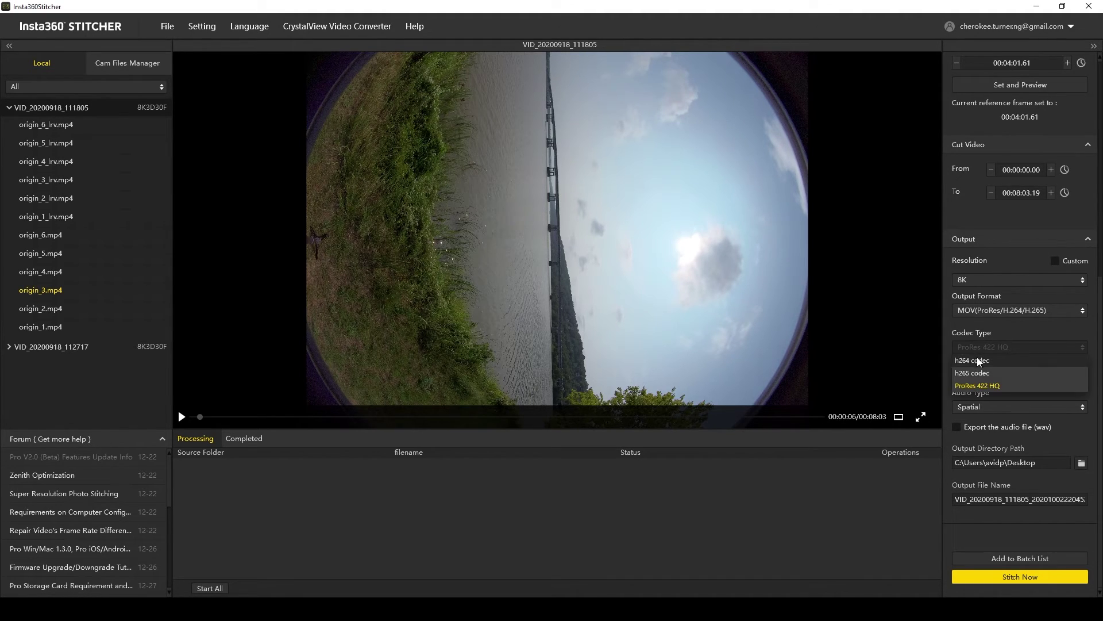
{"action": "left_click", "coordinate": [986, 363]}
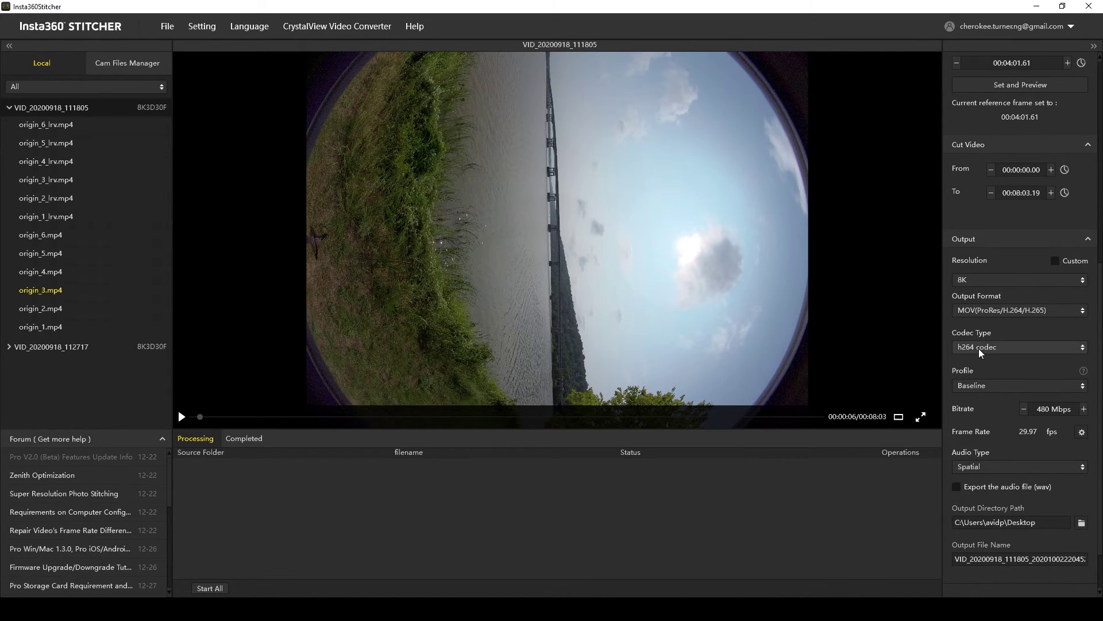
{"action": "left_click", "coordinate": [979, 350]}
{"action": "left_click", "coordinate": [986, 378]}
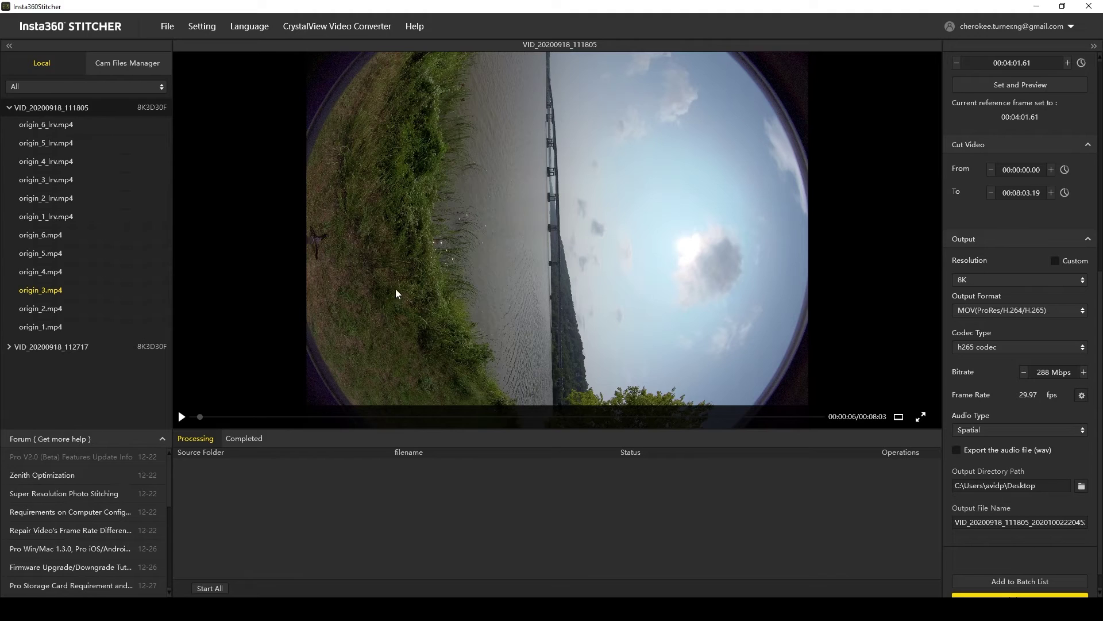
{"action": "left_click", "coordinate": [983, 347]}
{"action": "left_click", "coordinate": [992, 390]}
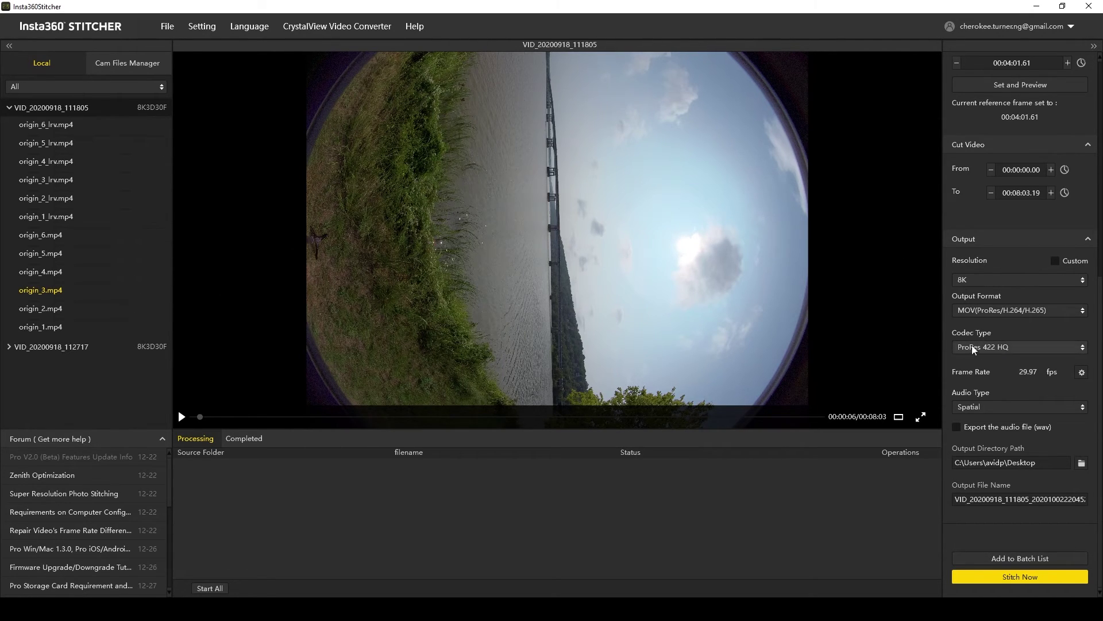
{"action": "left_click", "coordinate": [974, 346]}
{"action": "left_click", "coordinate": [976, 361]}
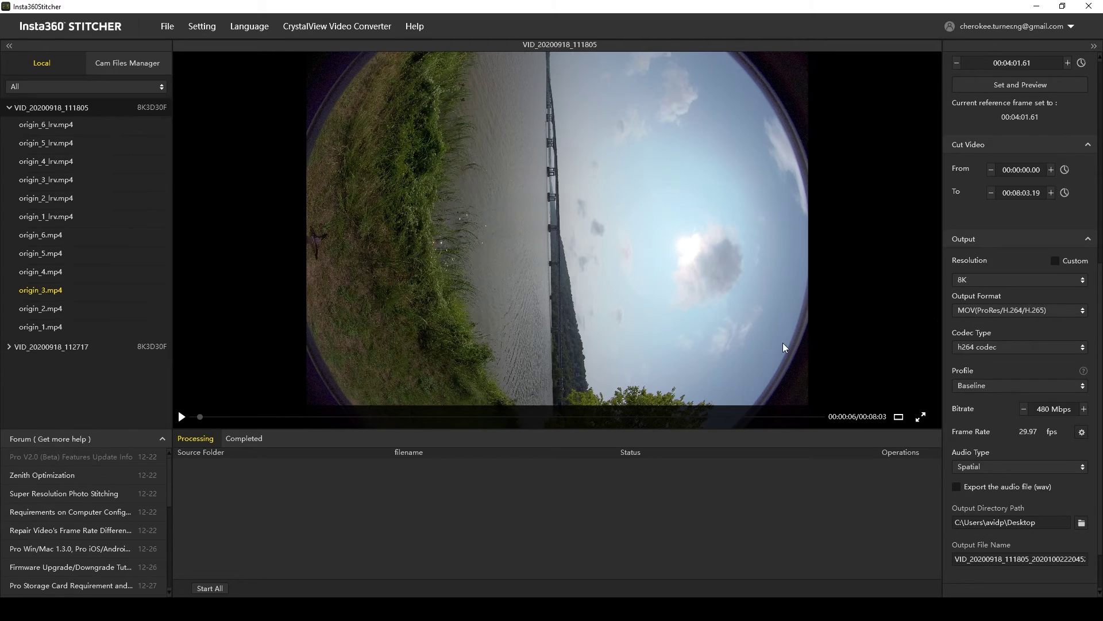
{"action": "scroll", "coordinate": [1029, 311], "scroll_direction": "down", "scroll_amount": 2}
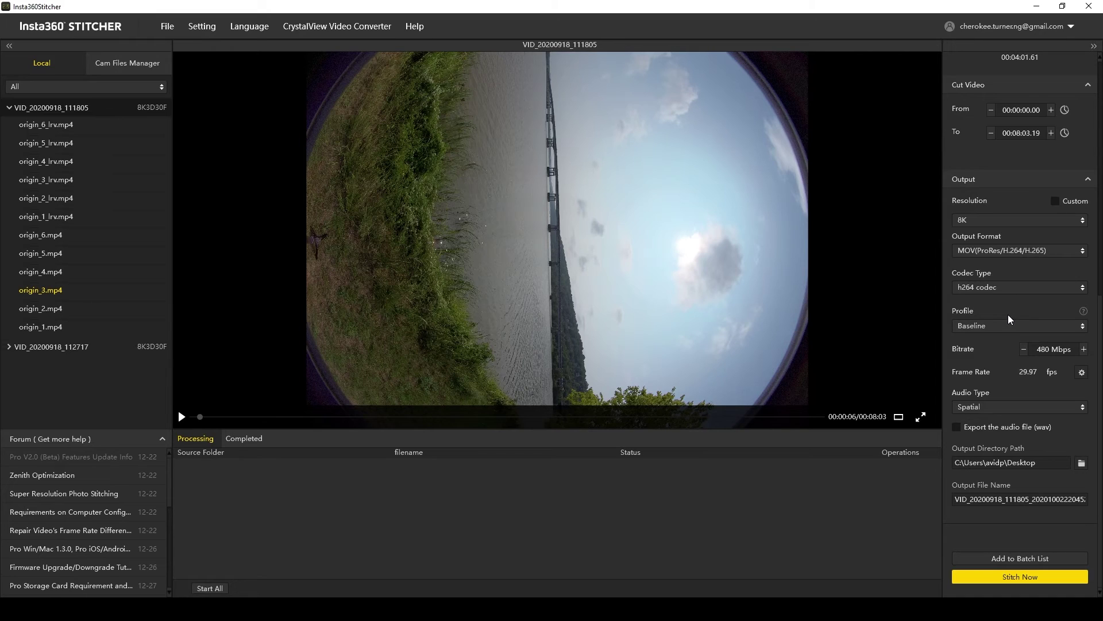
Set the H.264 profile to Main and keep the audio type on Spatial
{"action": "left_click", "coordinate": [1008, 320]}
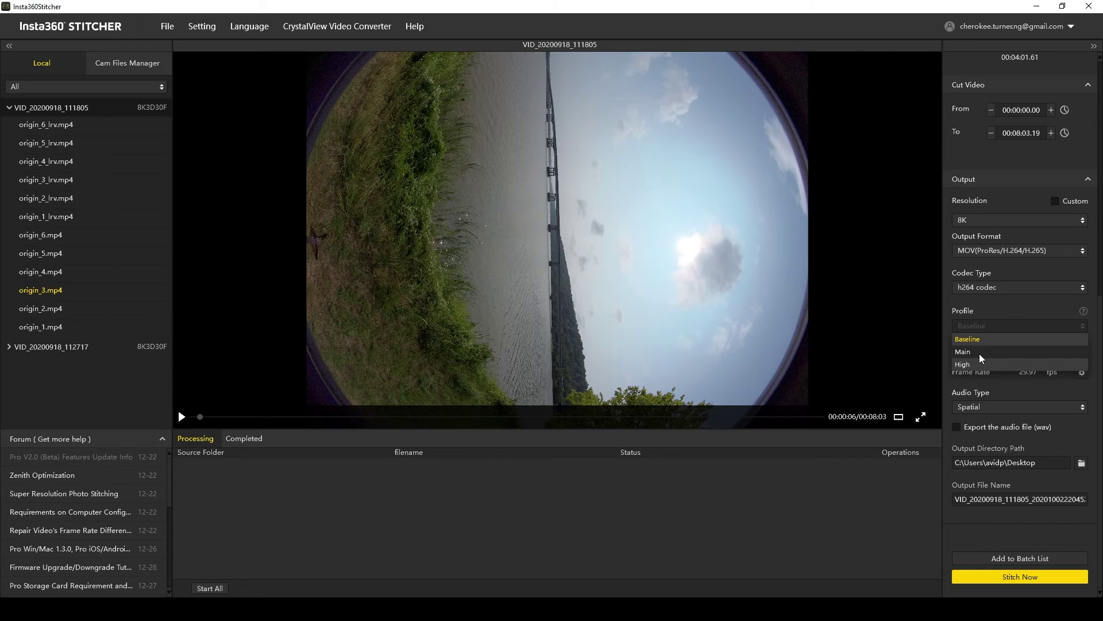
{"action": "left_click", "coordinate": [979, 353]}
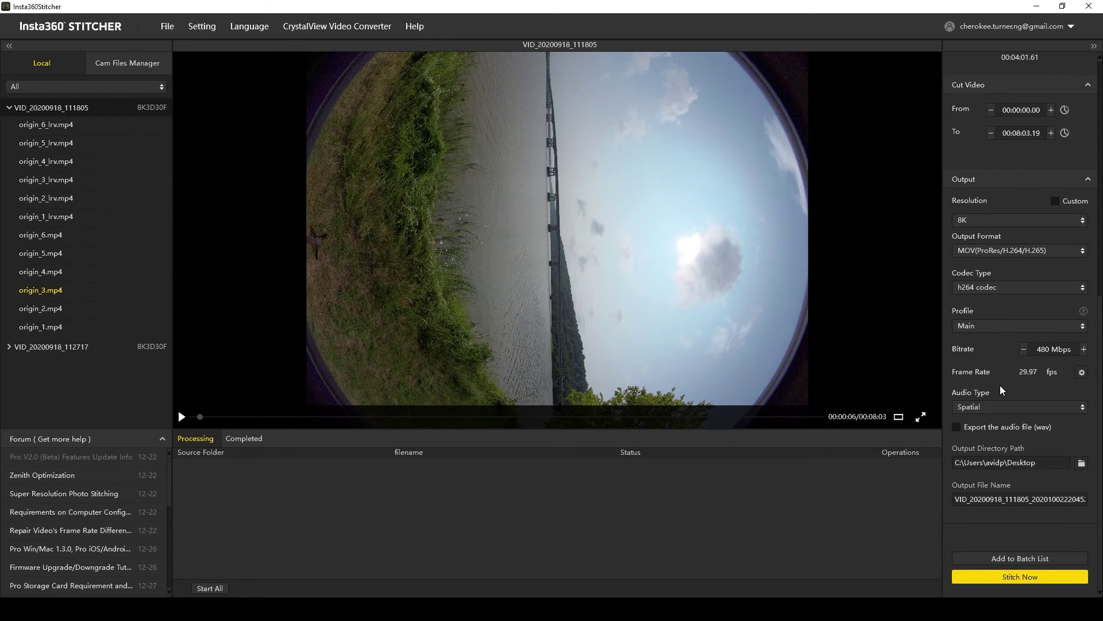
{"action": "left_click", "coordinate": [1023, 405]}
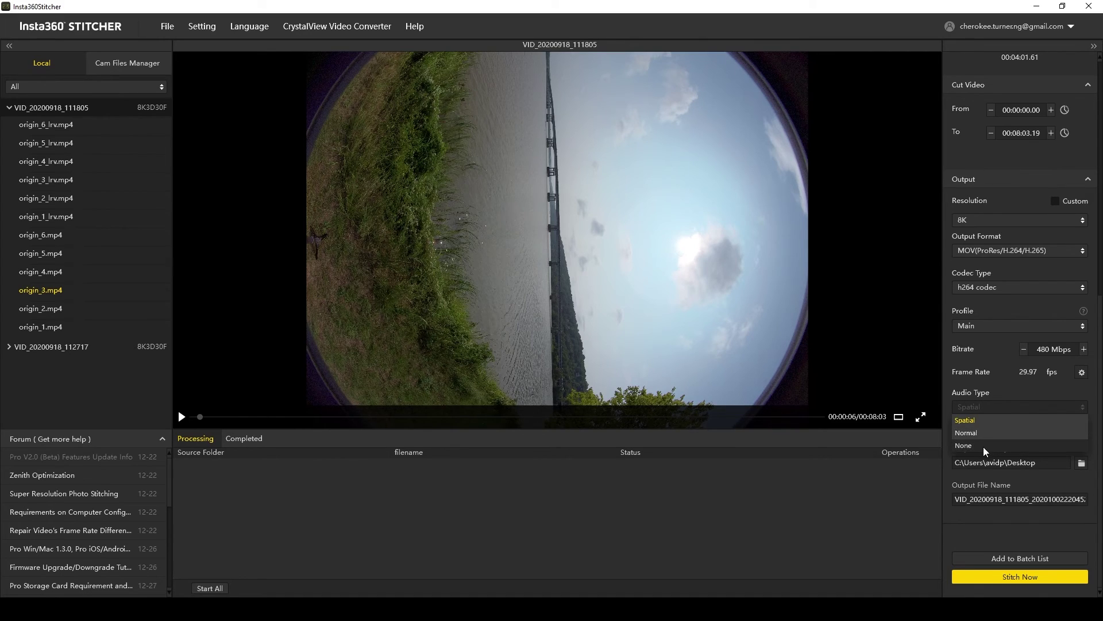
{"action": "left_click", "coordinate": [995, 370]}
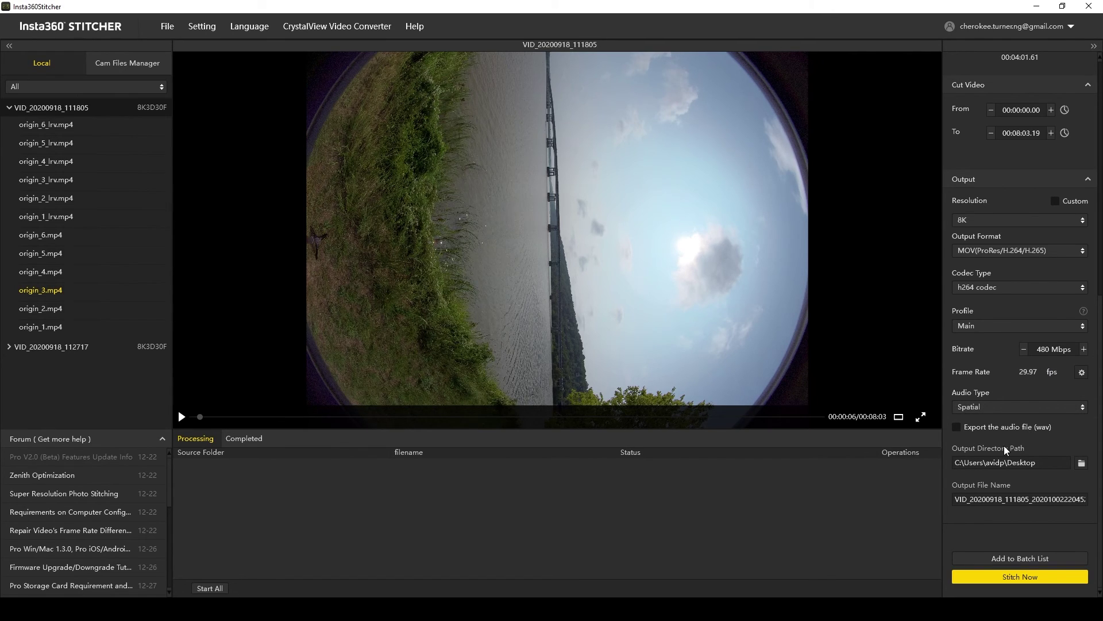
Edit the Output File Name field to read Twin_Rivers.mov
{"action": "left_click", "coordinate": [956, 500]}
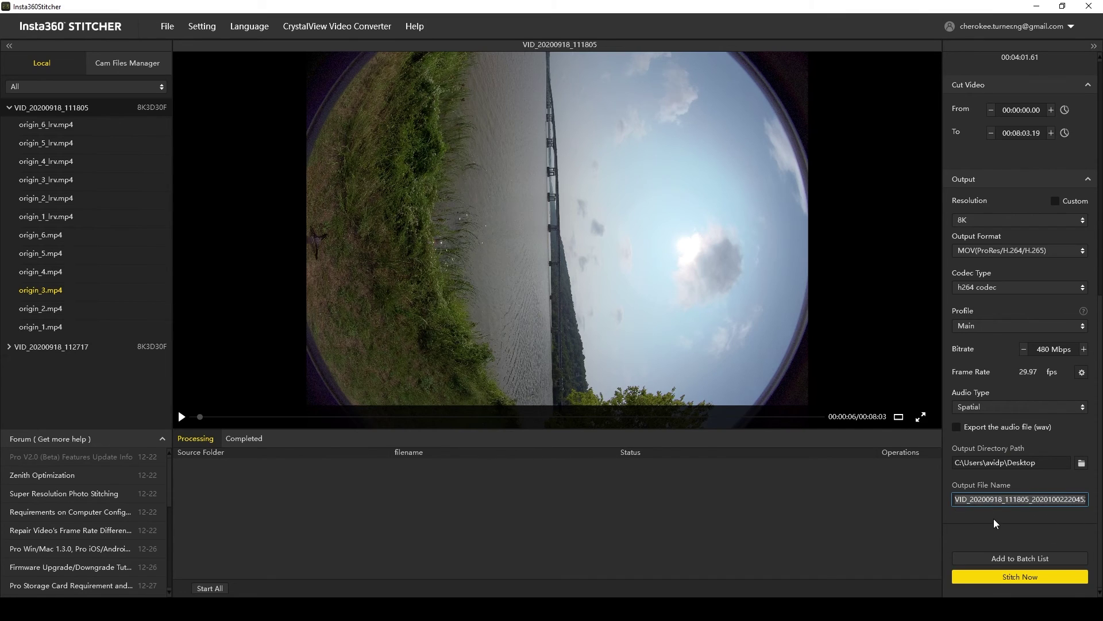
{"action": "left_click", "coordinate": [1019, 500]}
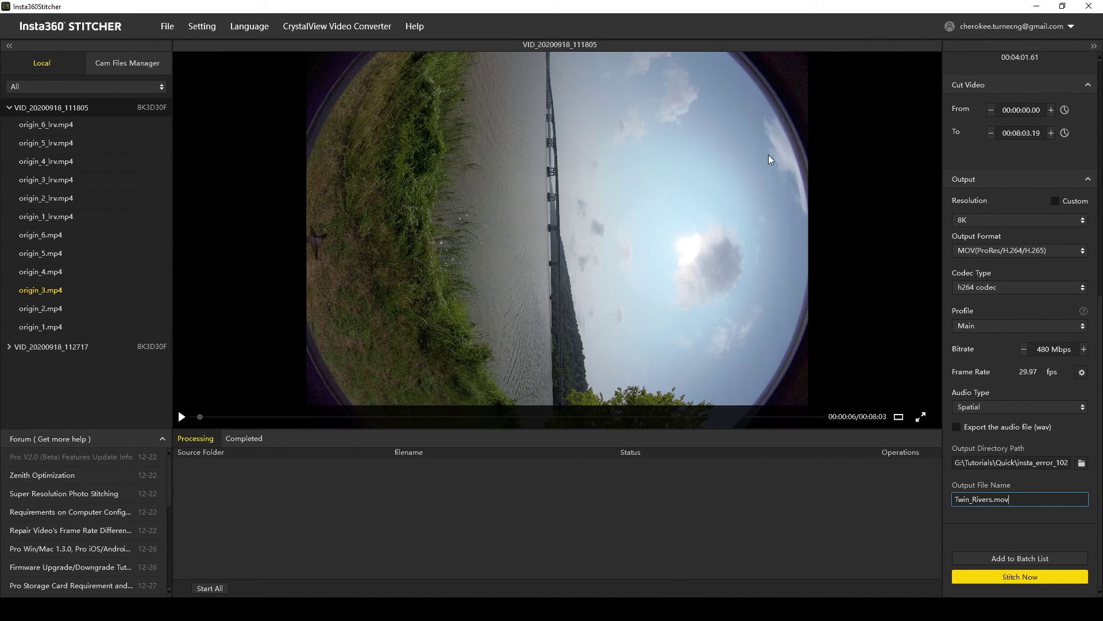
{"action": "left_click", "coordinate": [206, 26]}
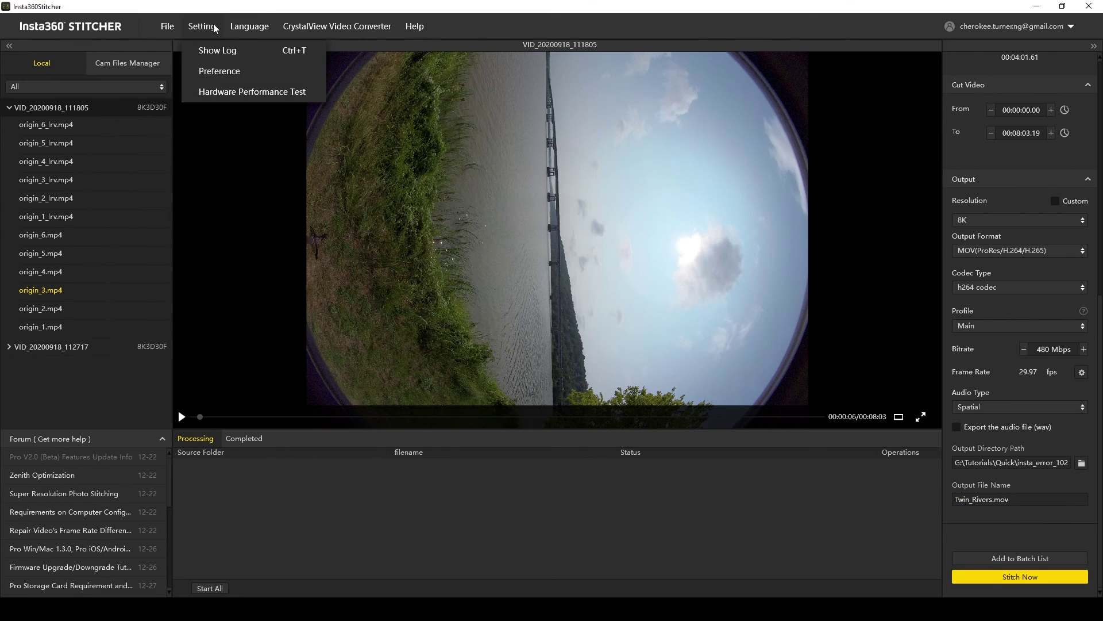
{"action": "left_click", "coordinate": [214, 23]}
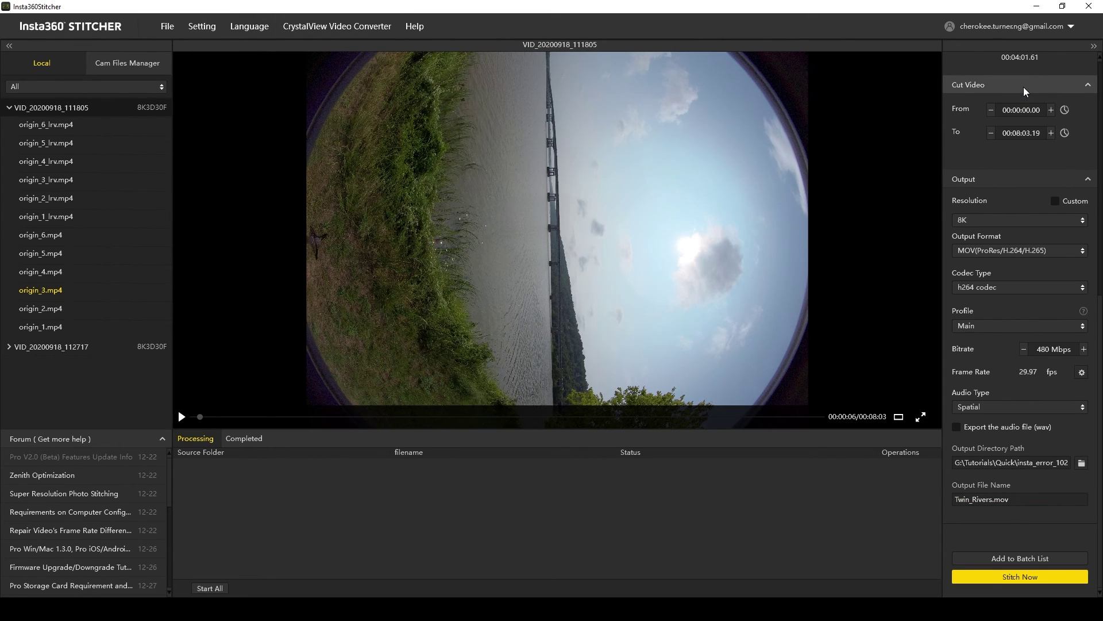